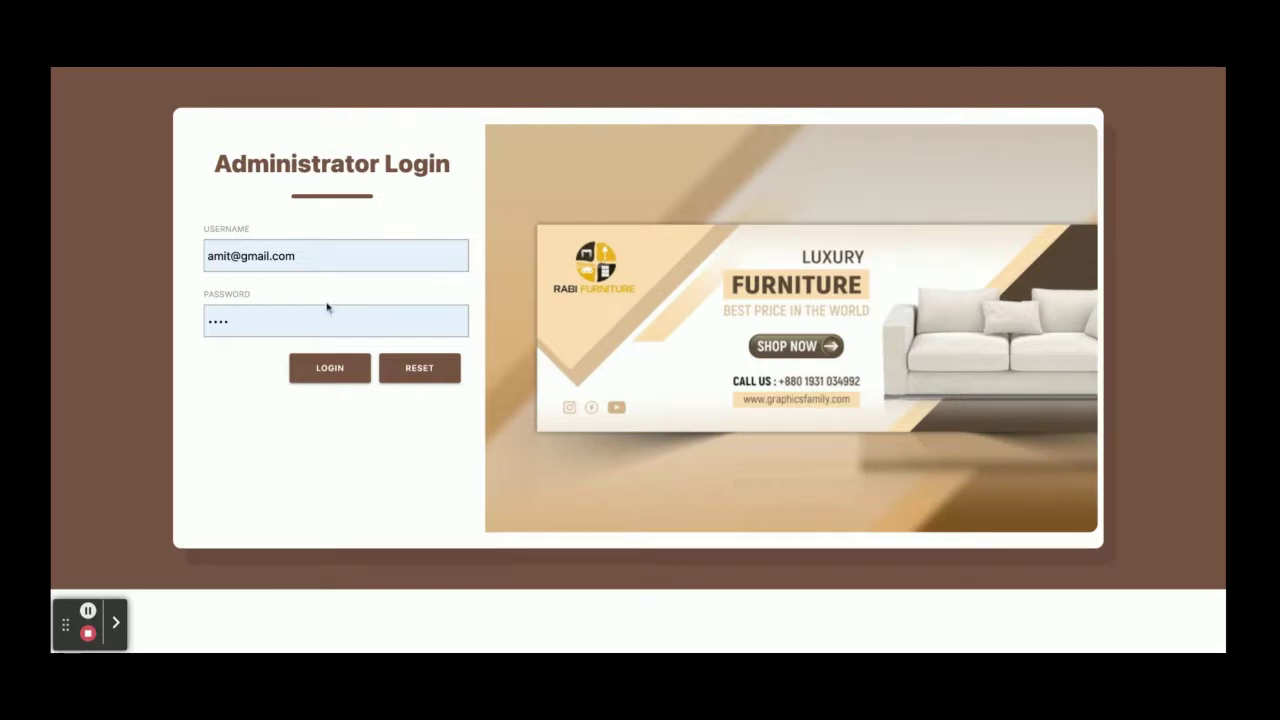
Log in to the Furniture Store admin dashboard
left_click(322, 374)
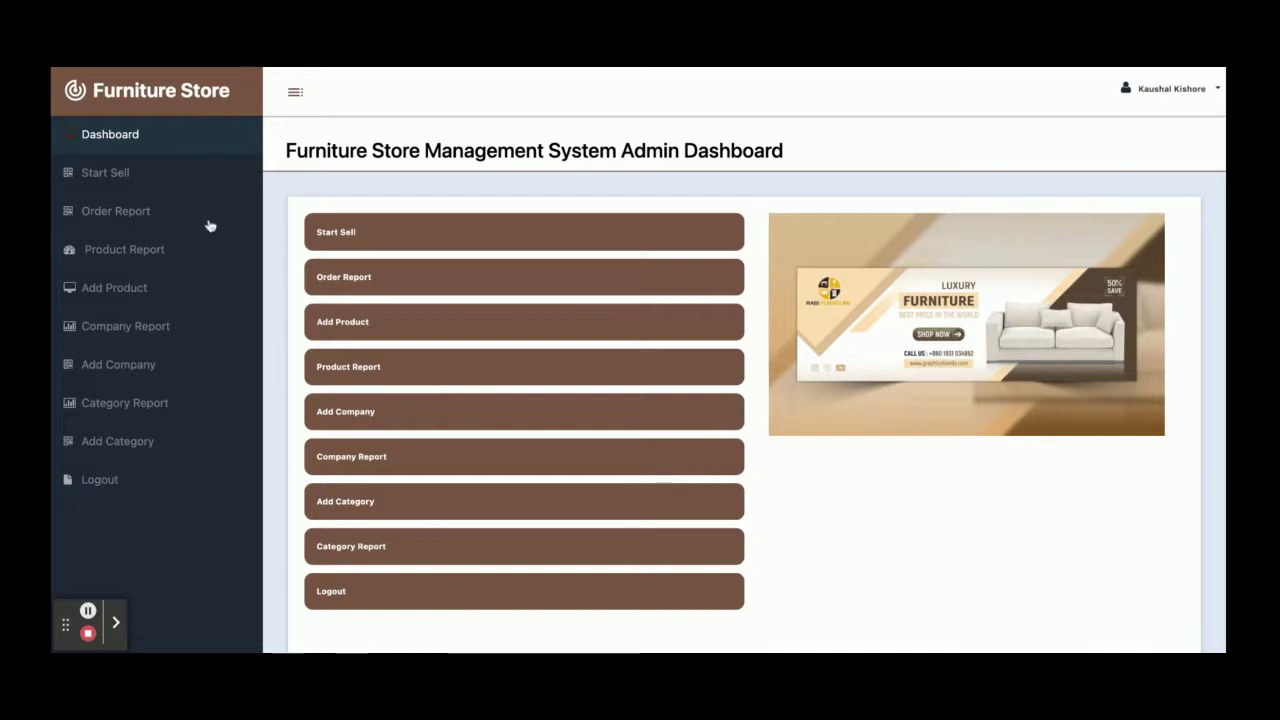
Create Order 106 for a new sale, entering the customer's name and mobile number
left_click(105, 173)
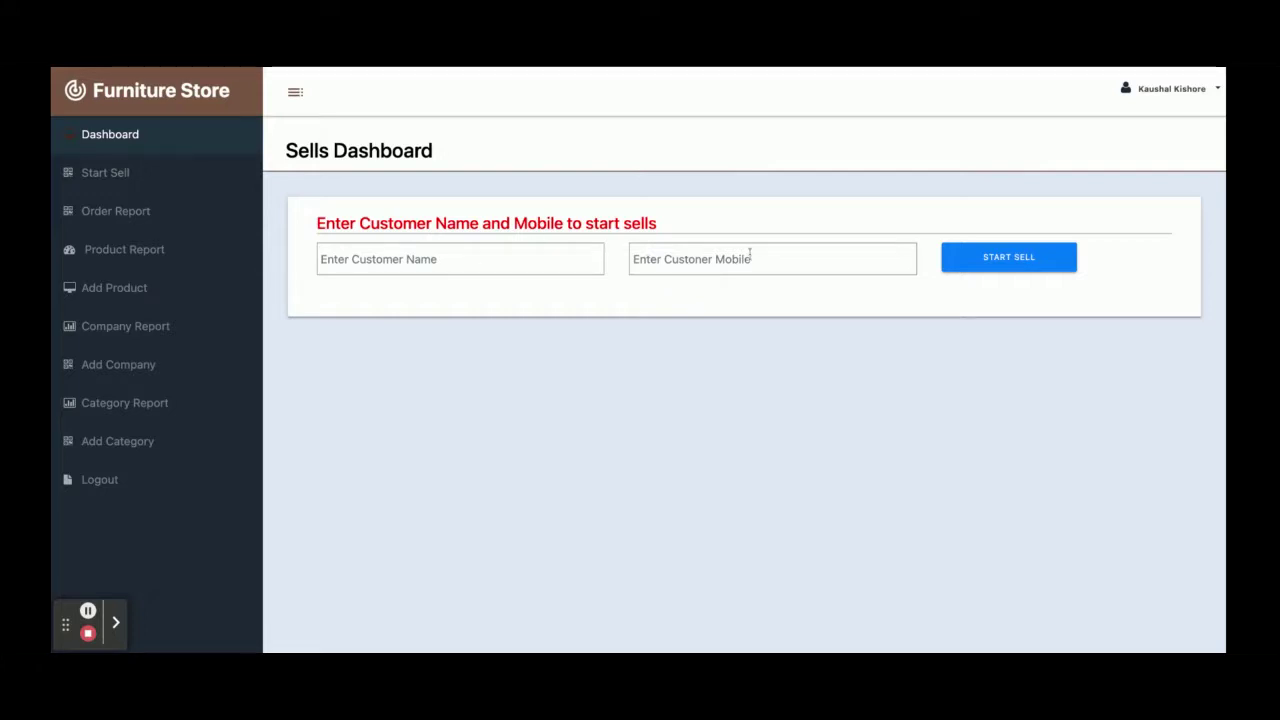
left_click(524, 264)
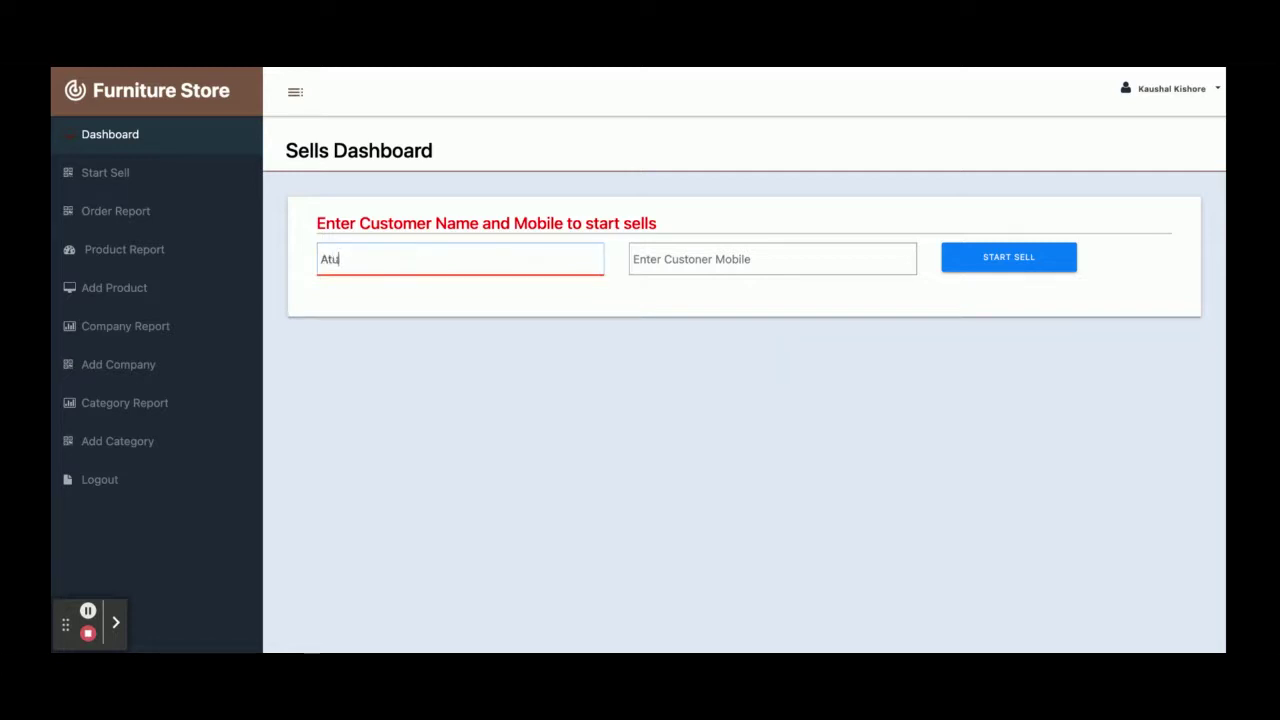
left_click(730, 257)
type("485738945")
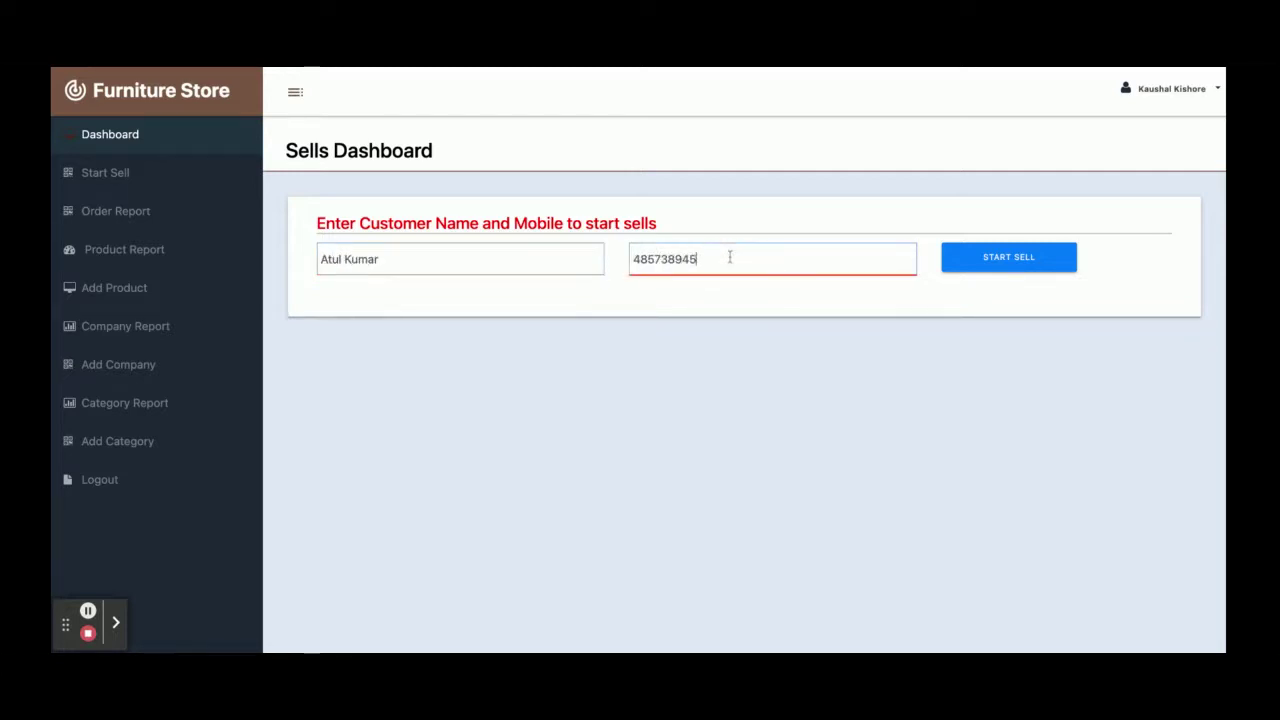
left_click(1020, 265)
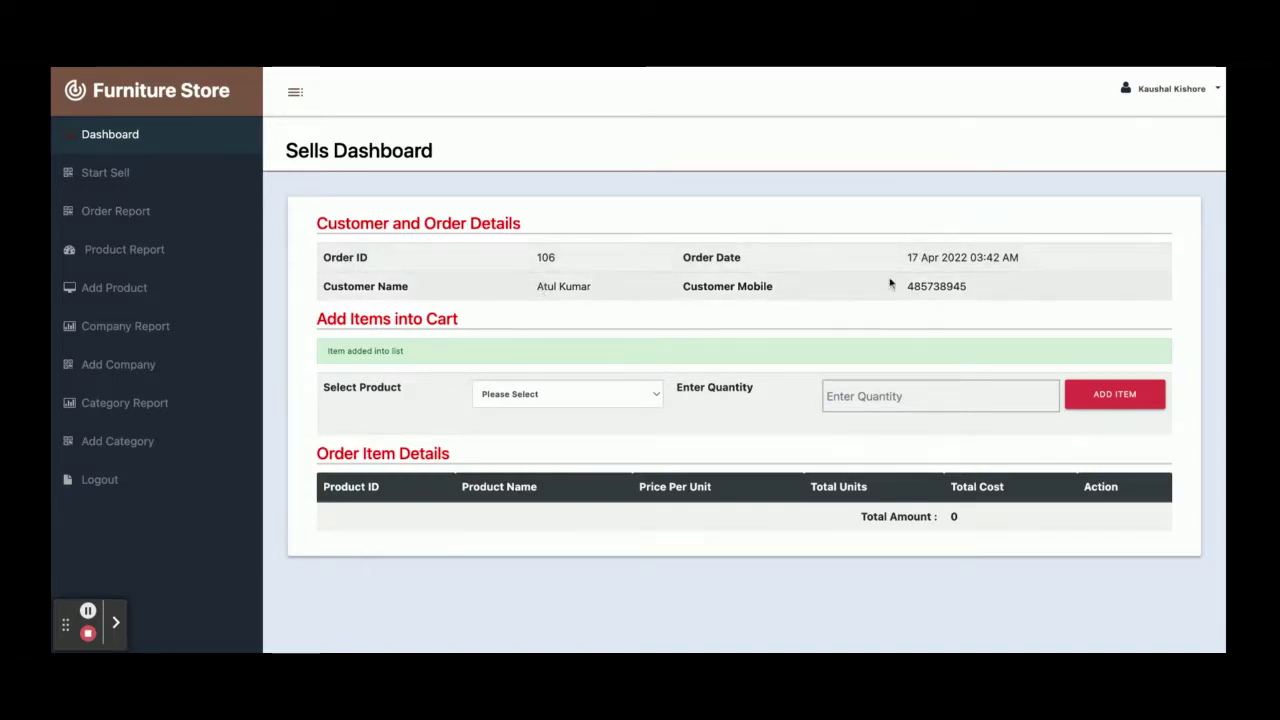
Add one Leather Sofa and two Chester Sofas to Order 106's cart
left_click(565, 397)
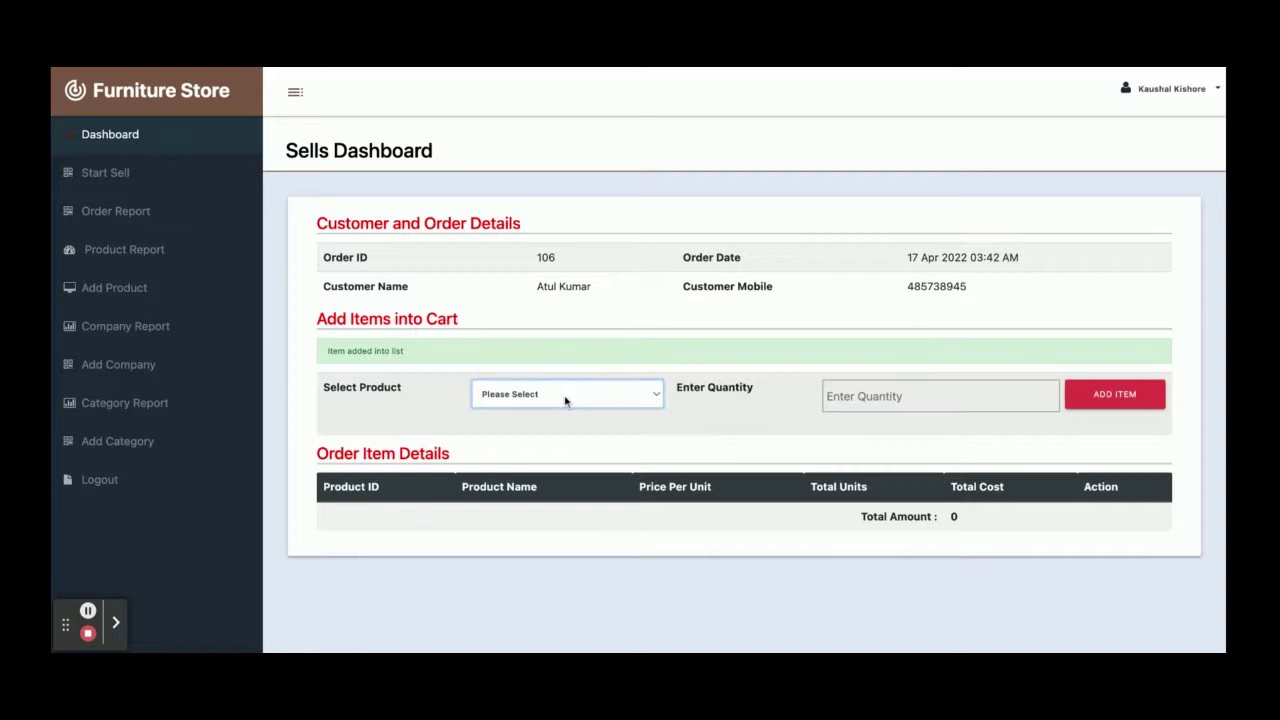
left_click(548, 417)
left_click(917, 395)
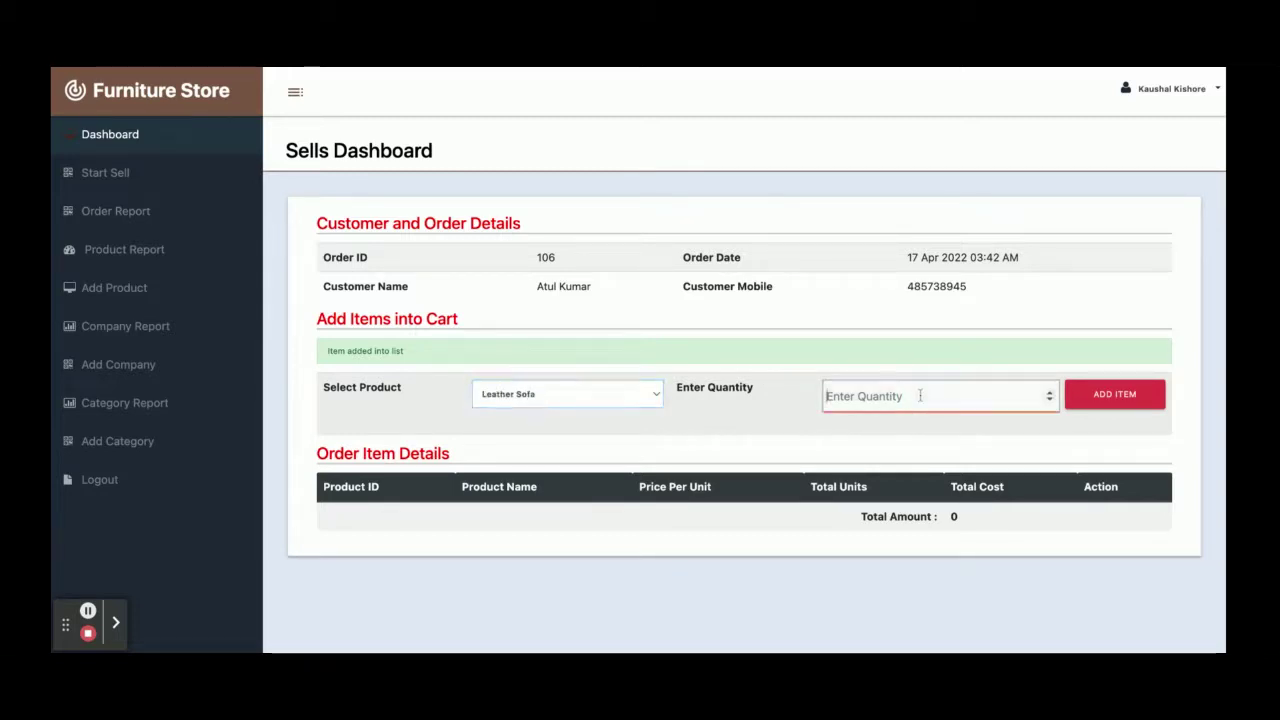
type("1")
left_click(1124, 398)
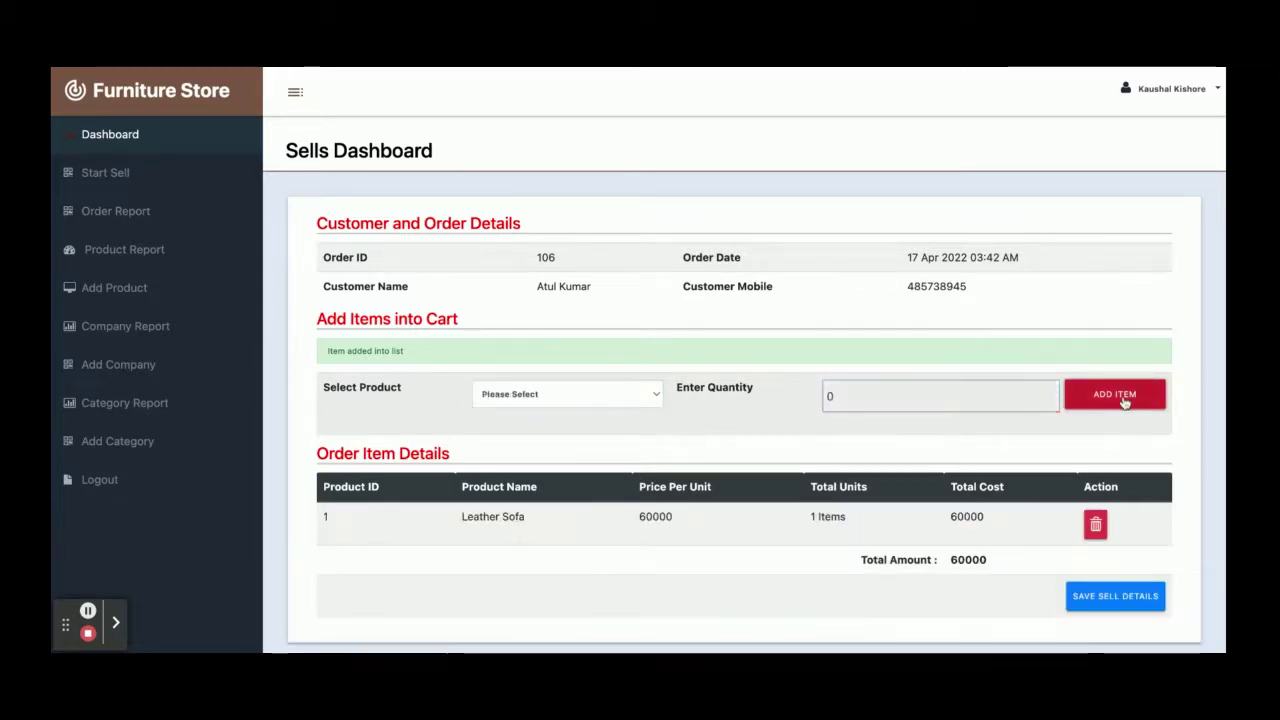
scroll(866, 426, "down", 2)
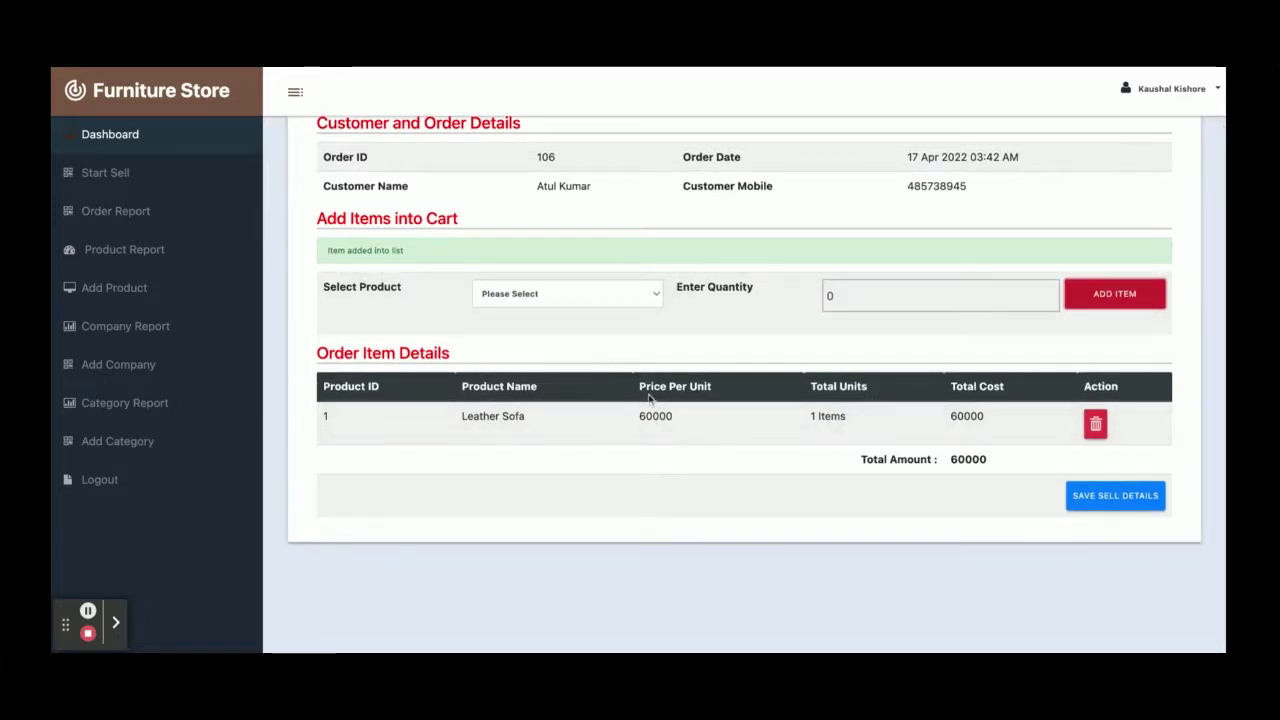
left_click(523, 298)
key("Down")
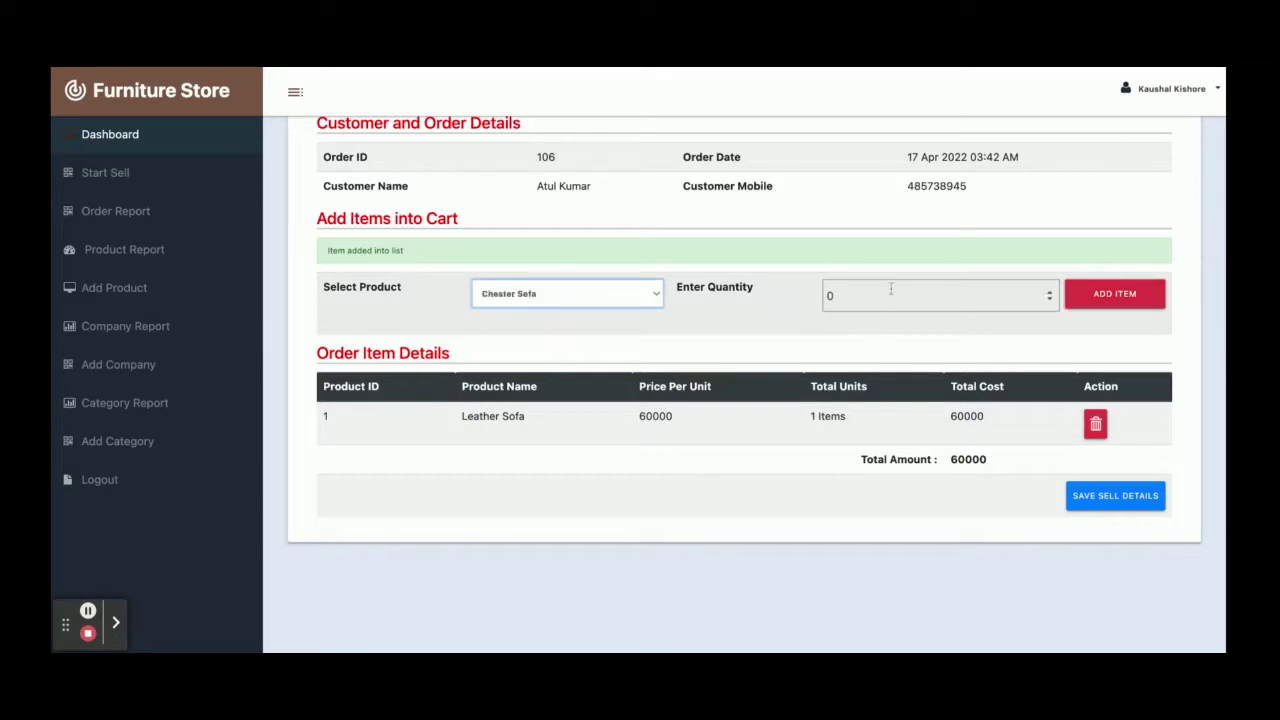
left_click(891, 290)
type("2")
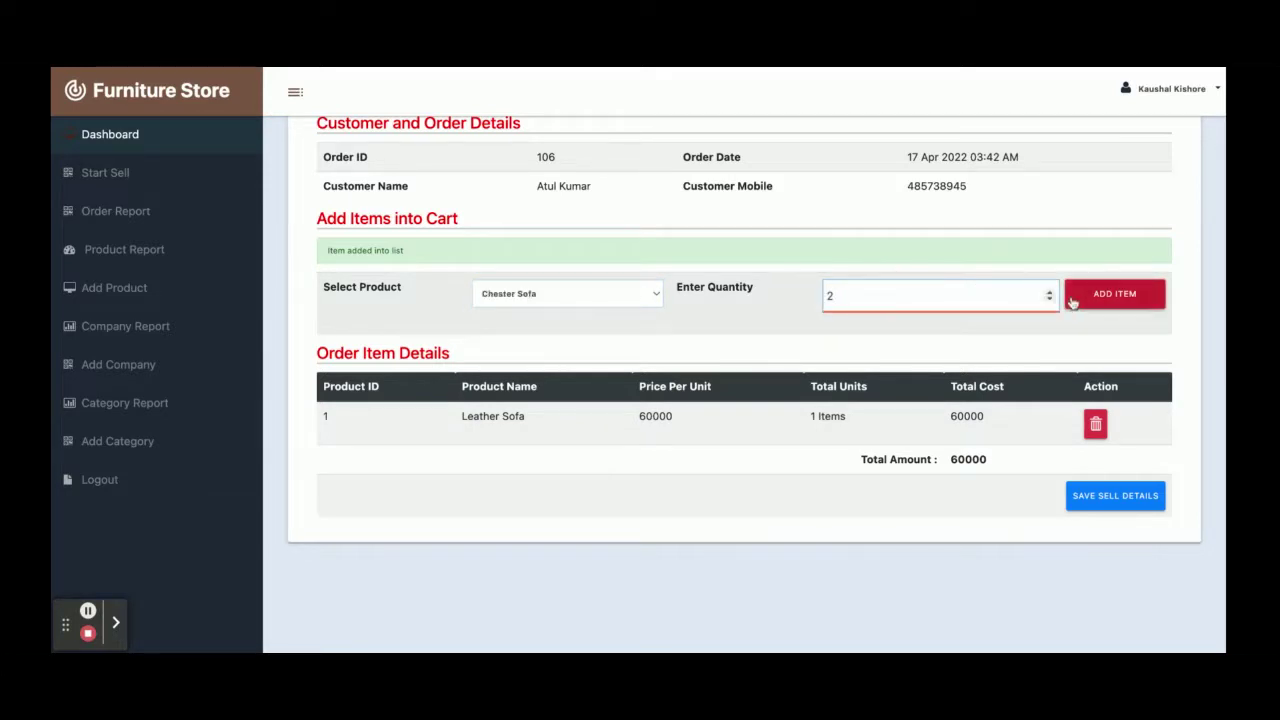
left_click(1072, 300)
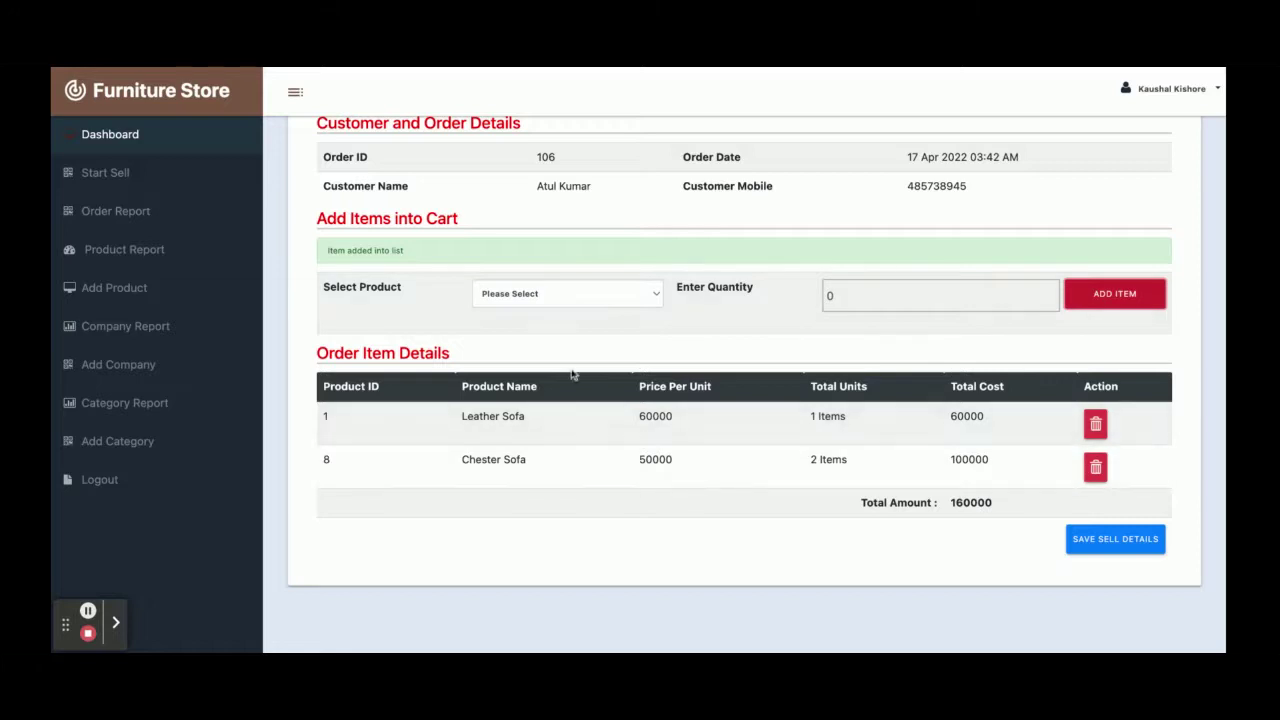
Add one Black Wardrobe and delete the Leather Sofa row, leaving a 170000 total
left_click(546, 300)
left_click(550, 312)
left_click(864, 293)
type("1")
left_click(1114, 293)
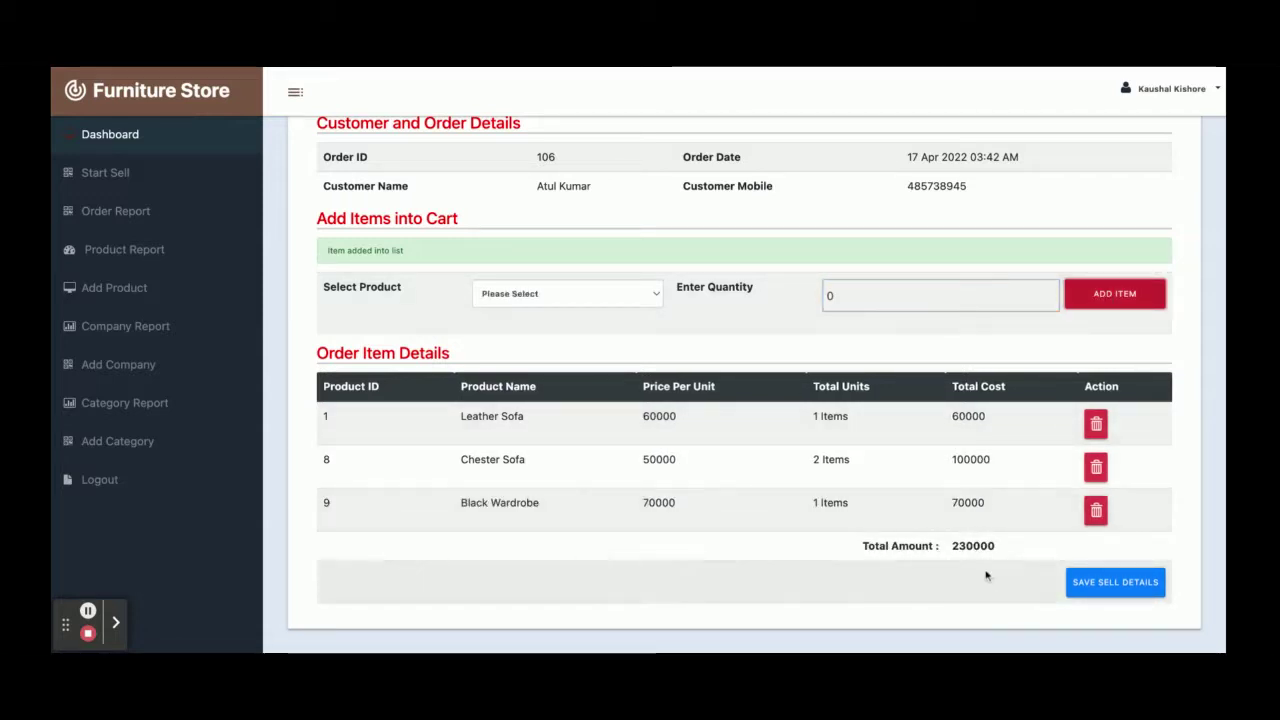
left_click(1096, 424)
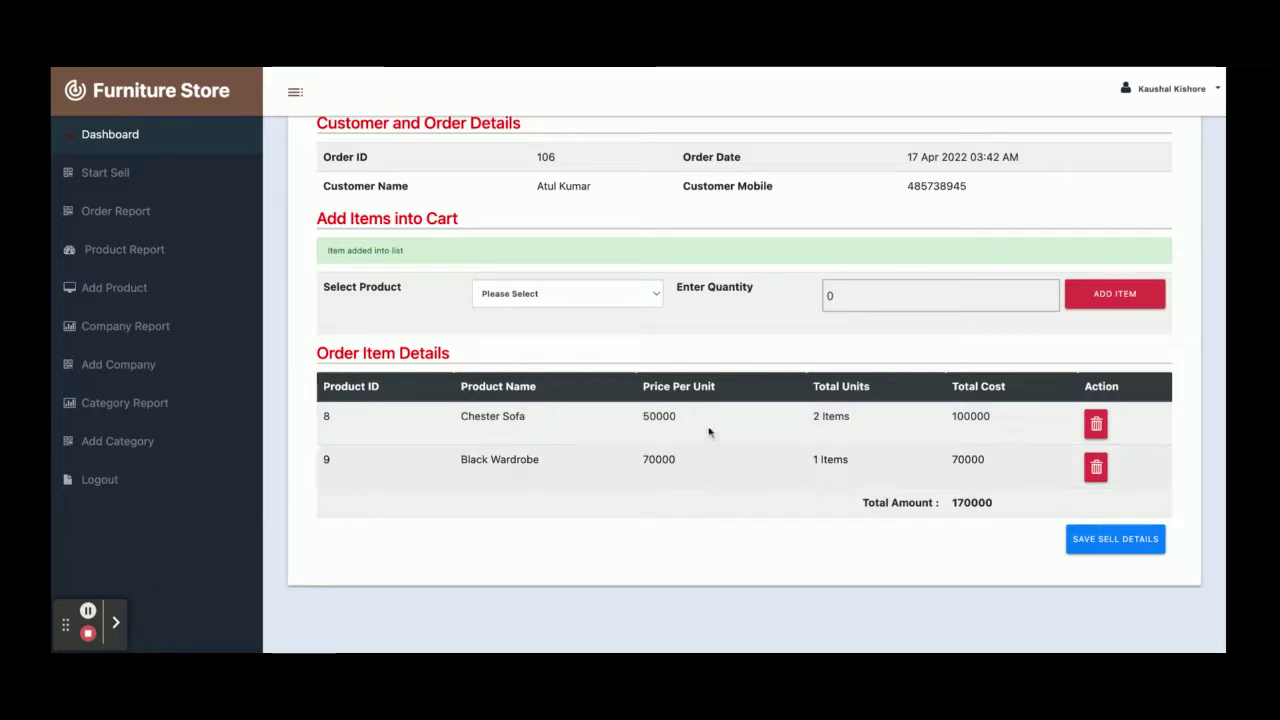
Save Order 106's sell details as paid for 170000 and review the Order Items receipt
scroll(857, 453, "up", 2)
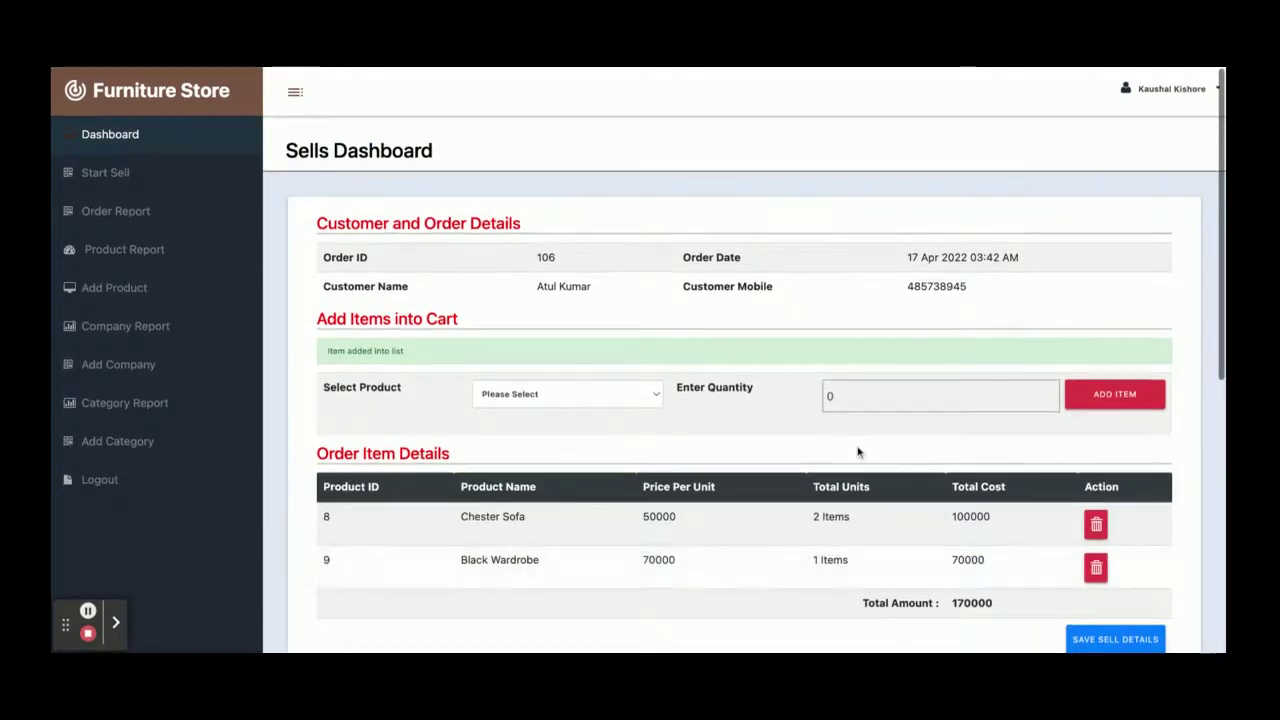
scroll(857, 450, "down", 3)
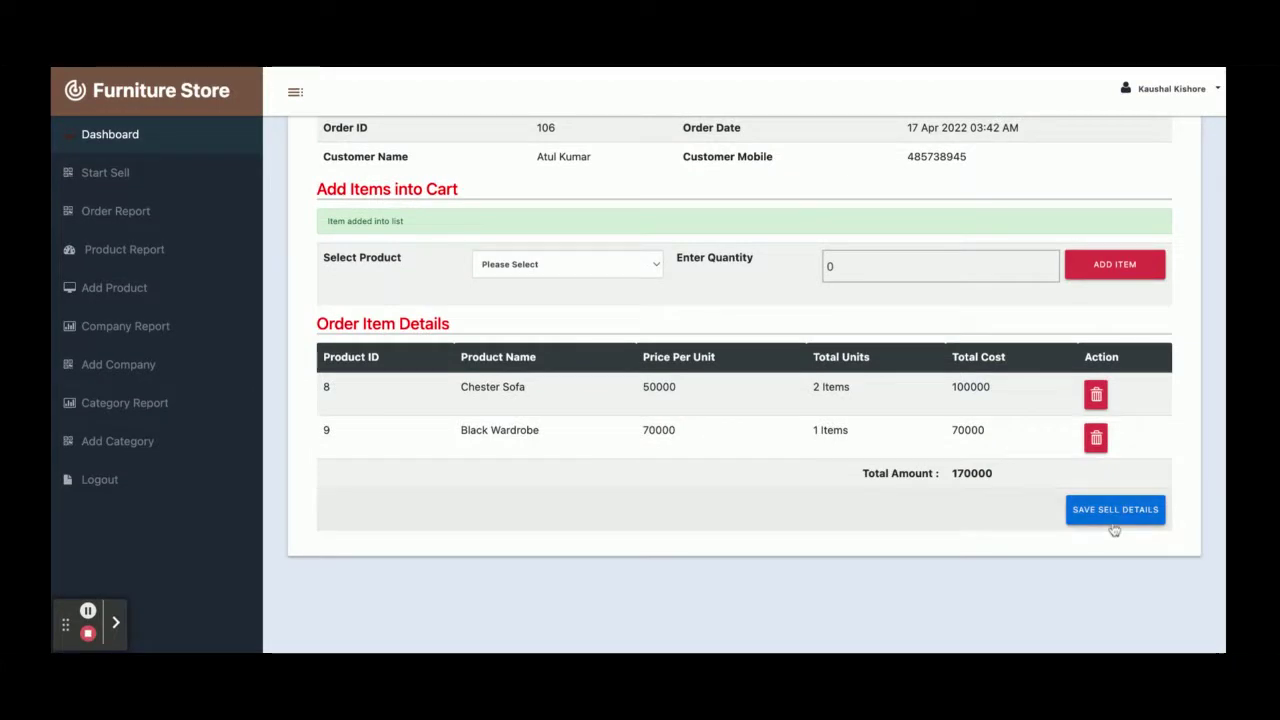
scroll(1120, 540, "up", 3)
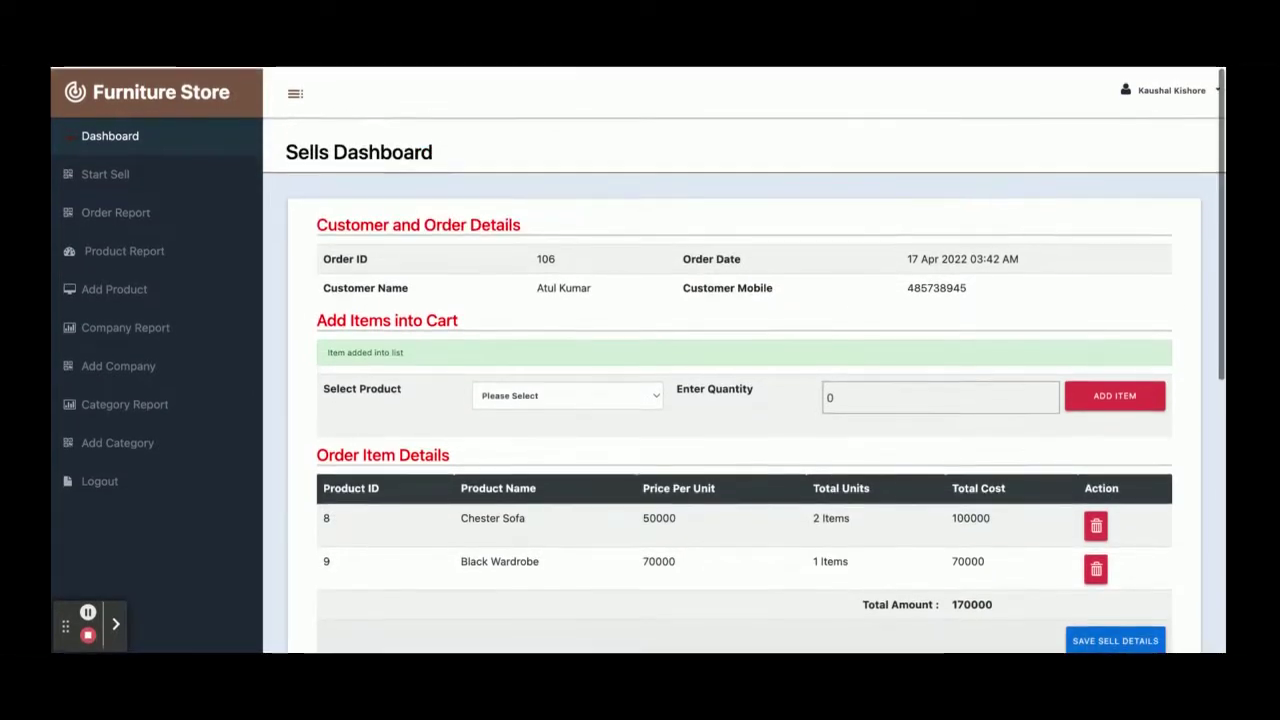
scroll(1134, 608, "down", 2)
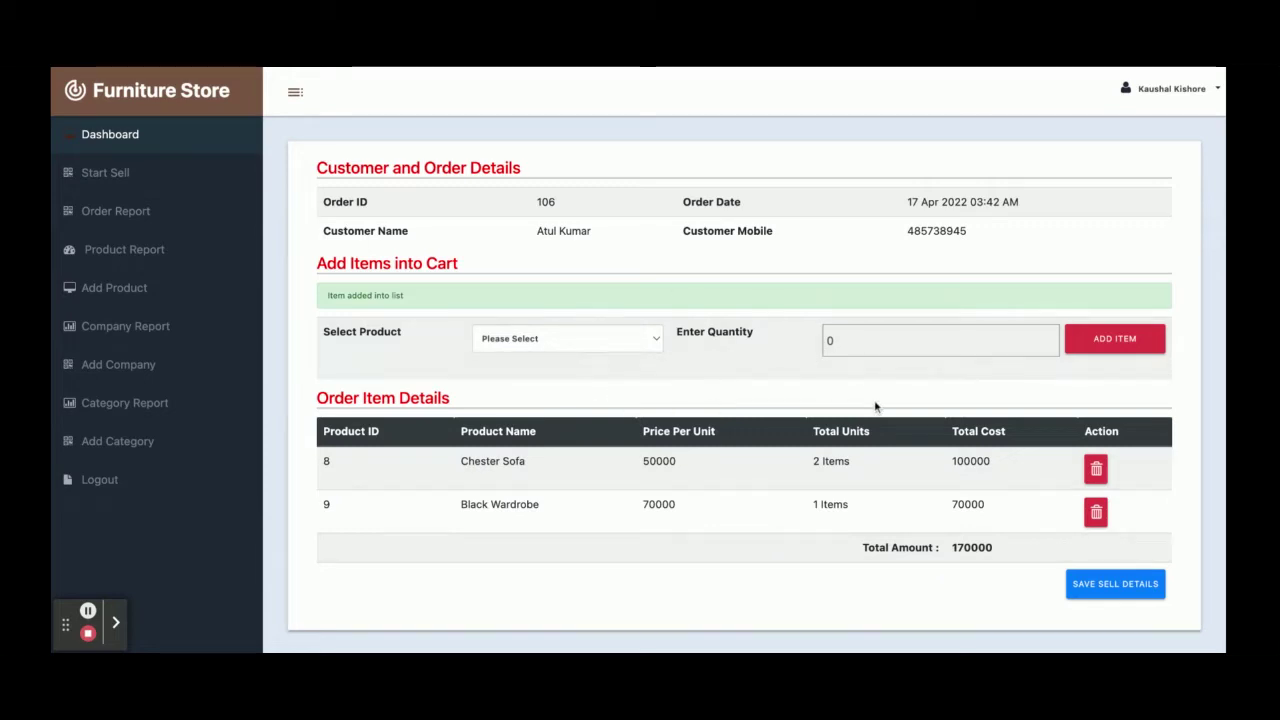
scroll(875, 406, "down", 3)
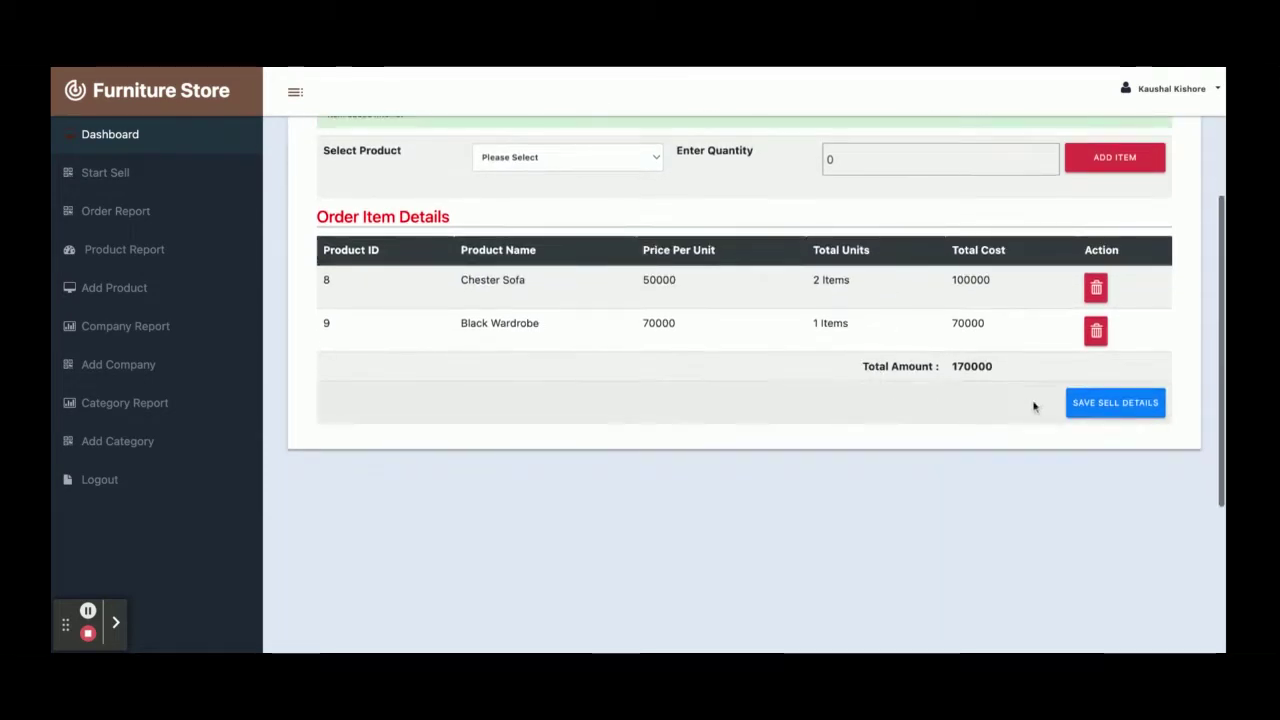
left_click(1100, 408)
scroll(936, 391, "up", 3)
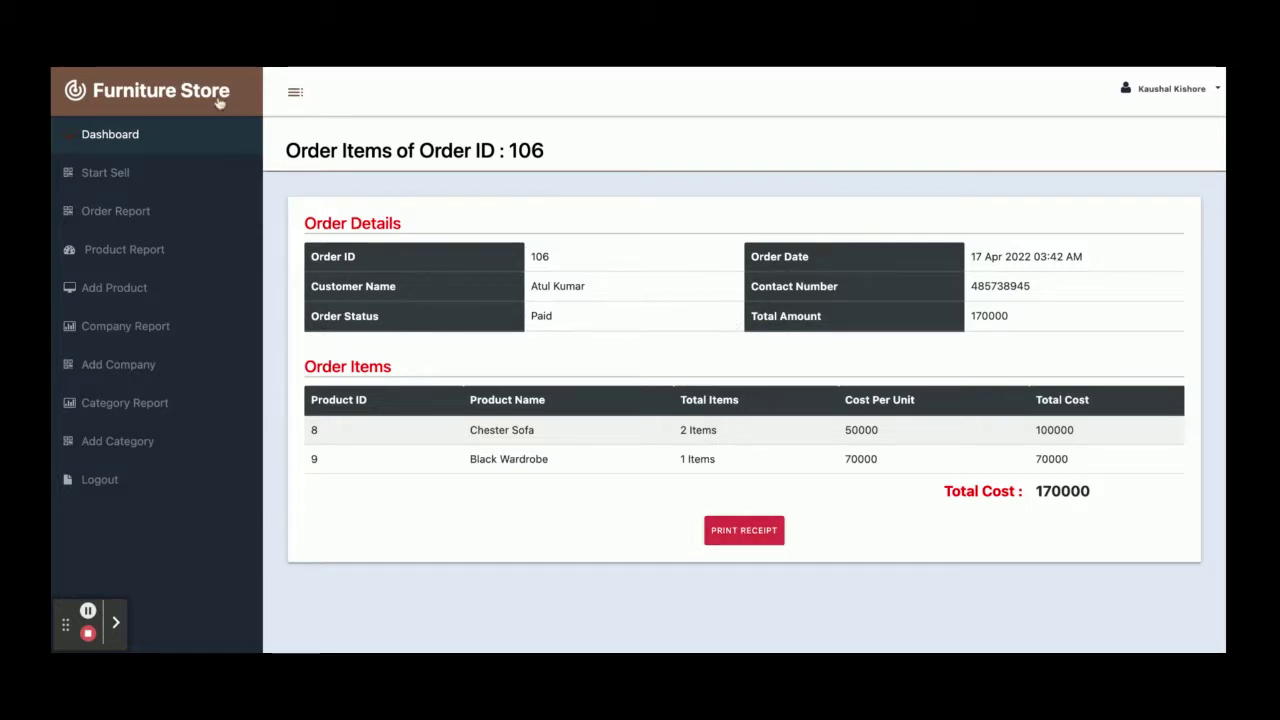
Open Order 106 from the All Orders Report to view its Chester Sofas and Black Wardrobe
left_click(123, 182)
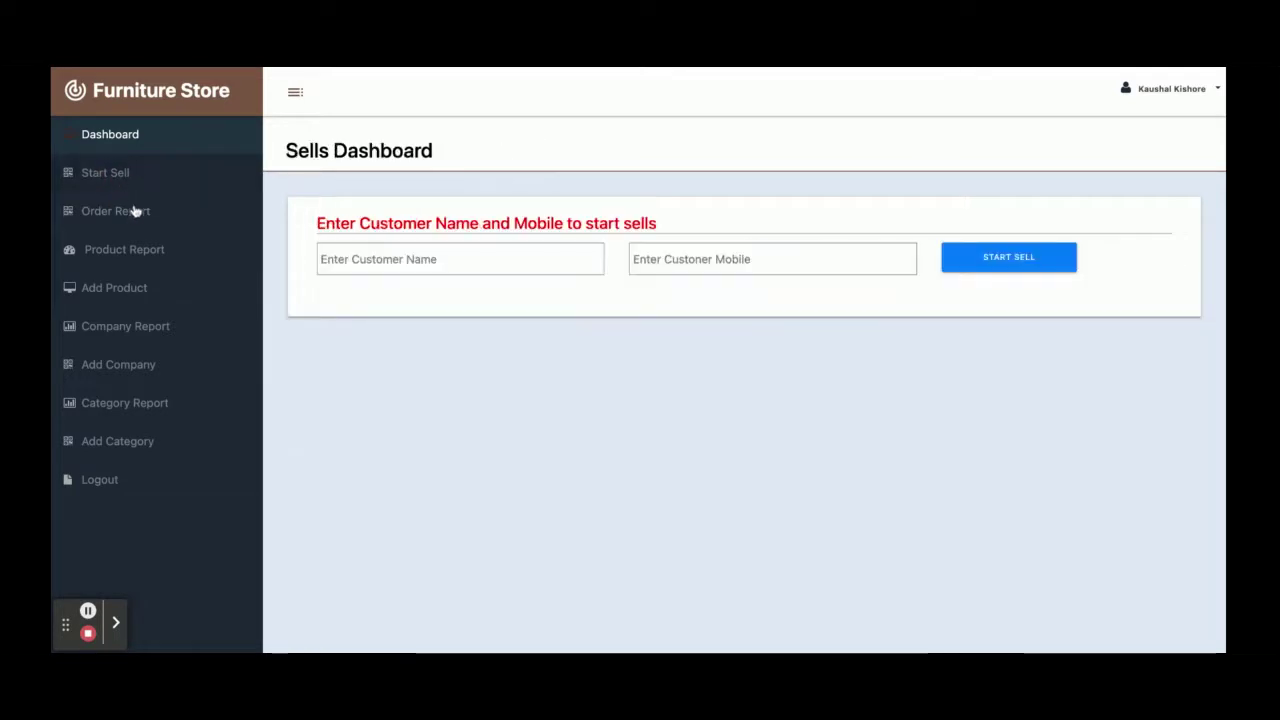
left_click(134, 218)
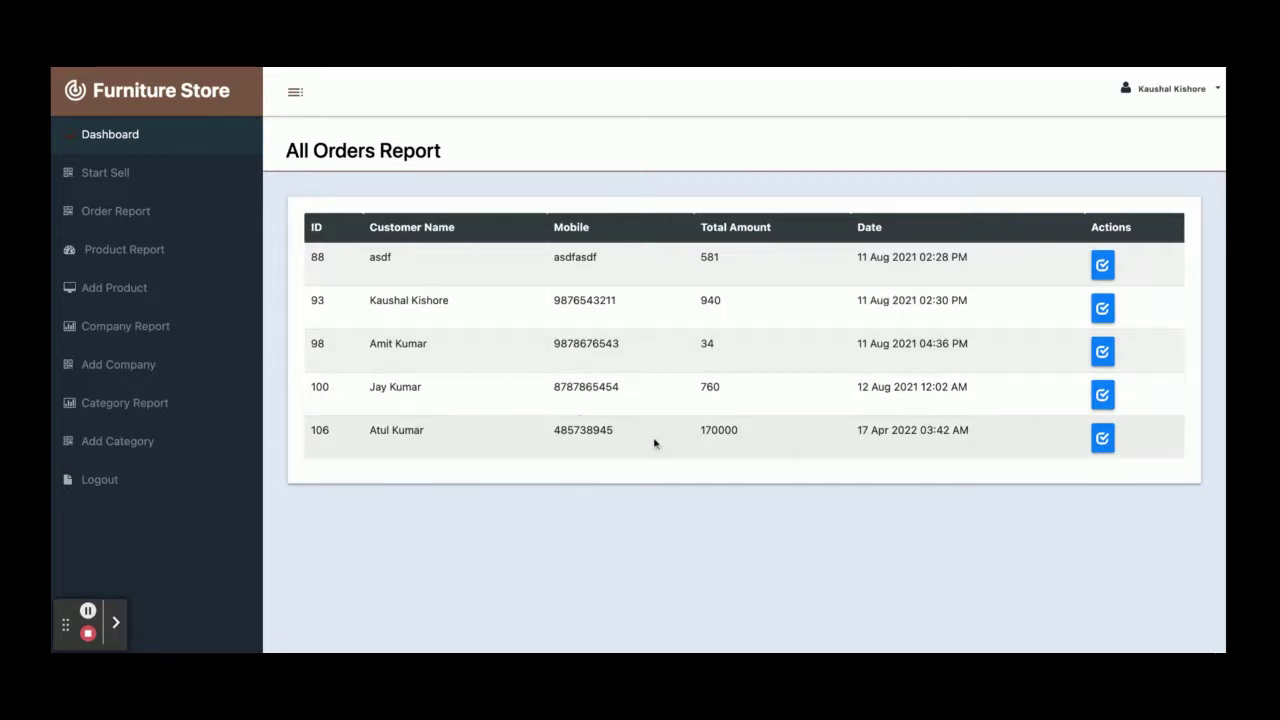
double_click(325, 425)
left_click(1102, 440)
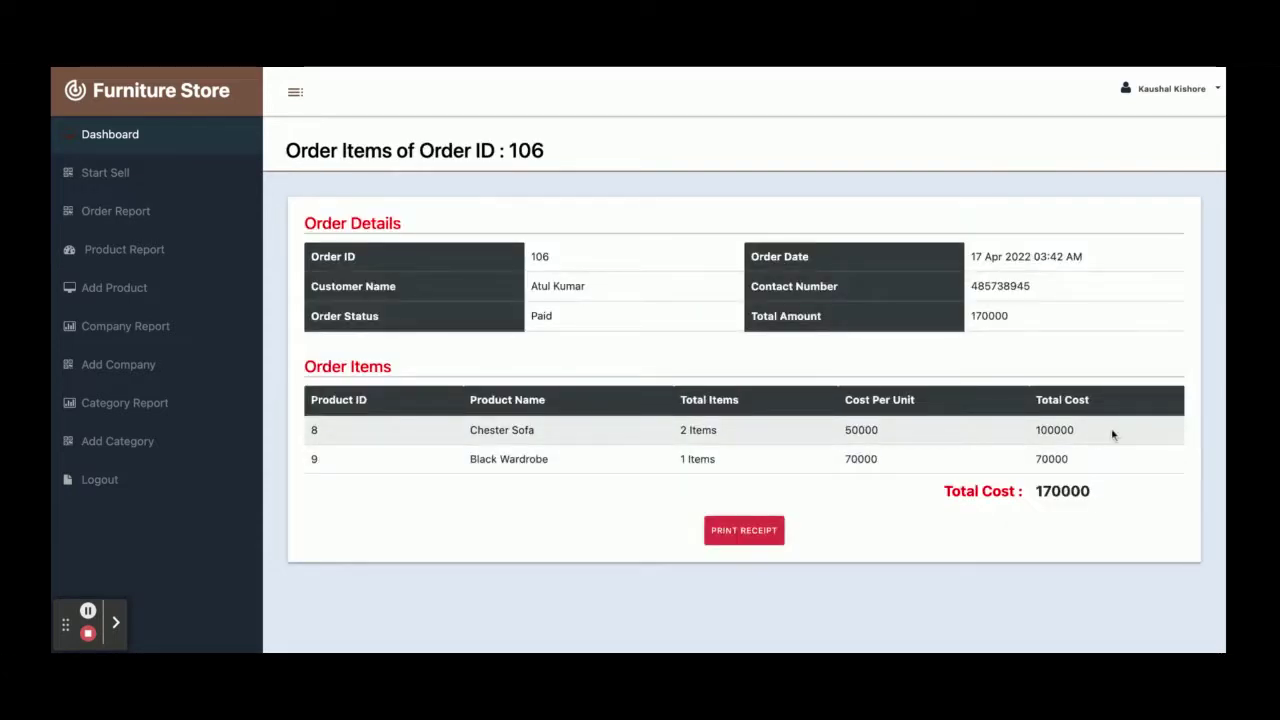
Resubmit Leather Sofa's details unchanged, then delete Reception Chair (M10009) from the product report
left_click(134, 252)
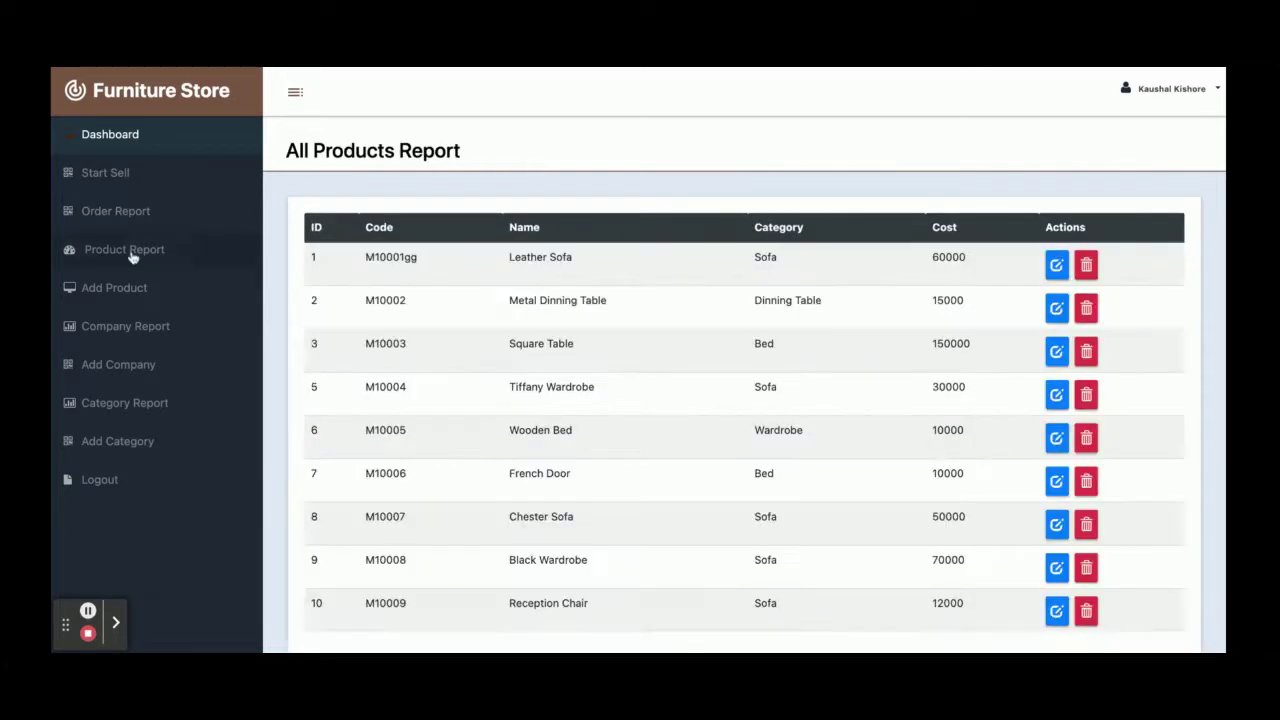
scroll(581, 381, "down", 5)
scroll(581, 381, "up", 5)
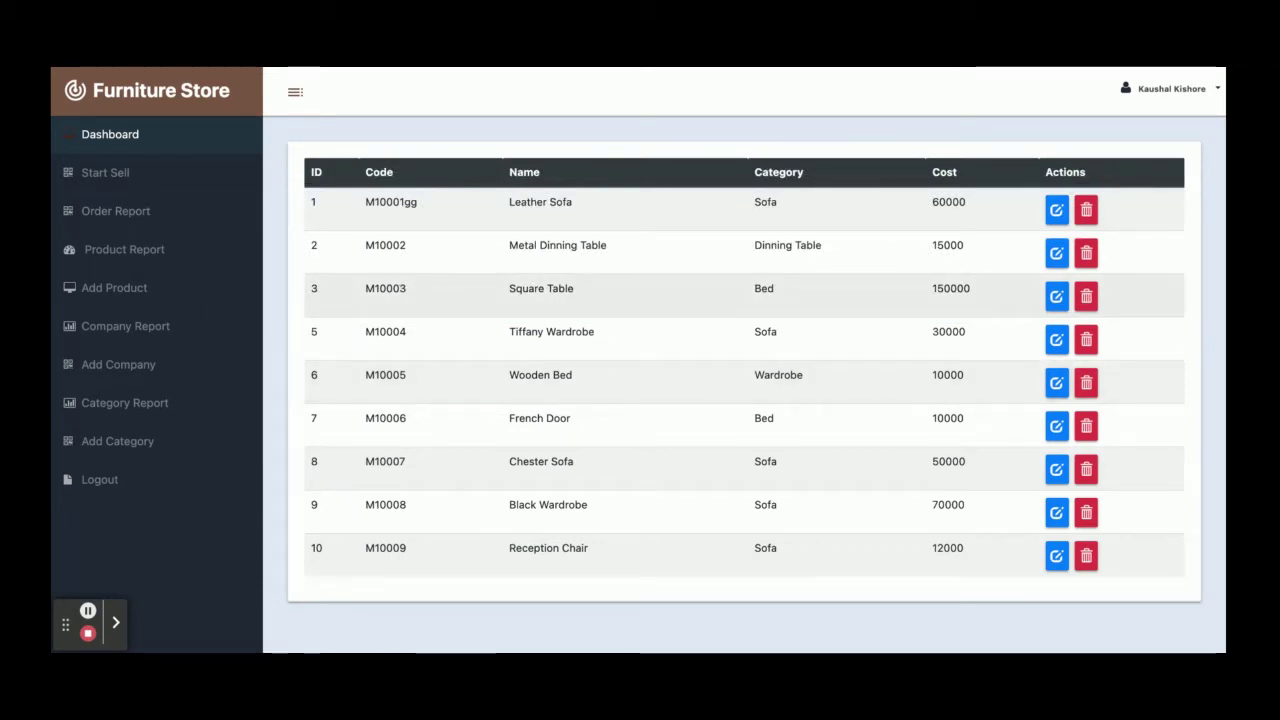
left_click(1055, 210)
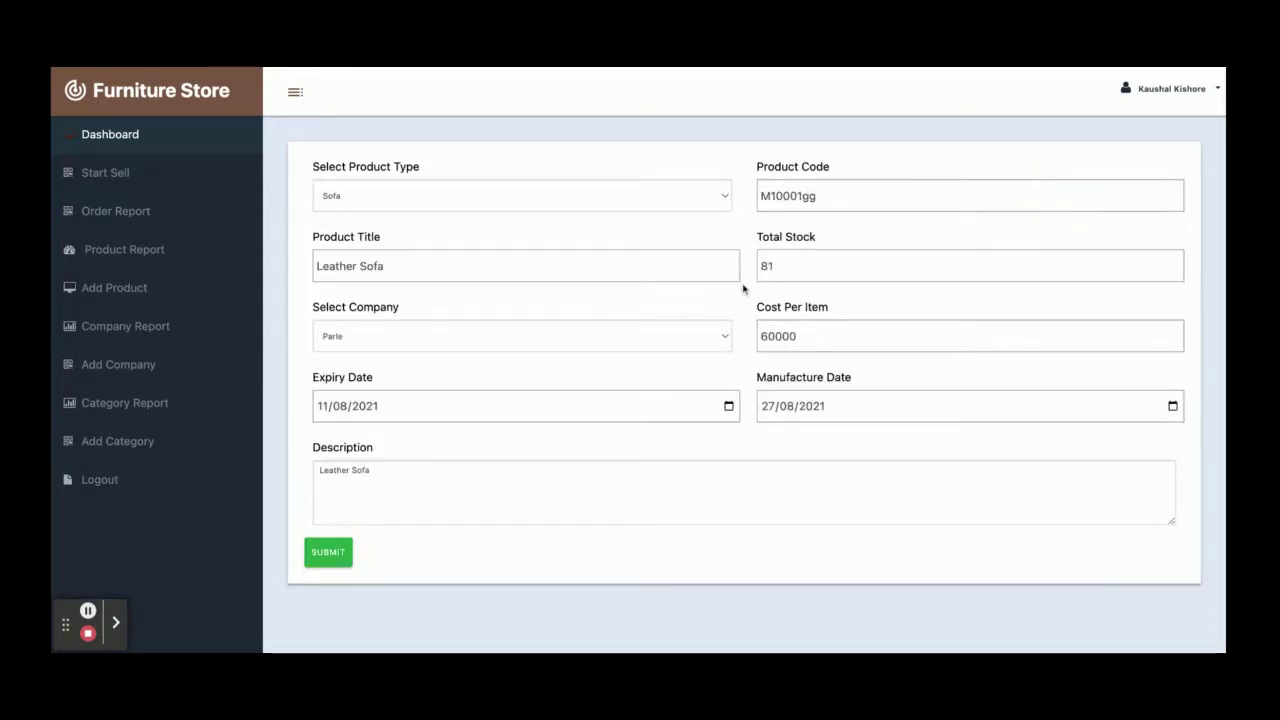
scroll(743, 289, "up", 1)
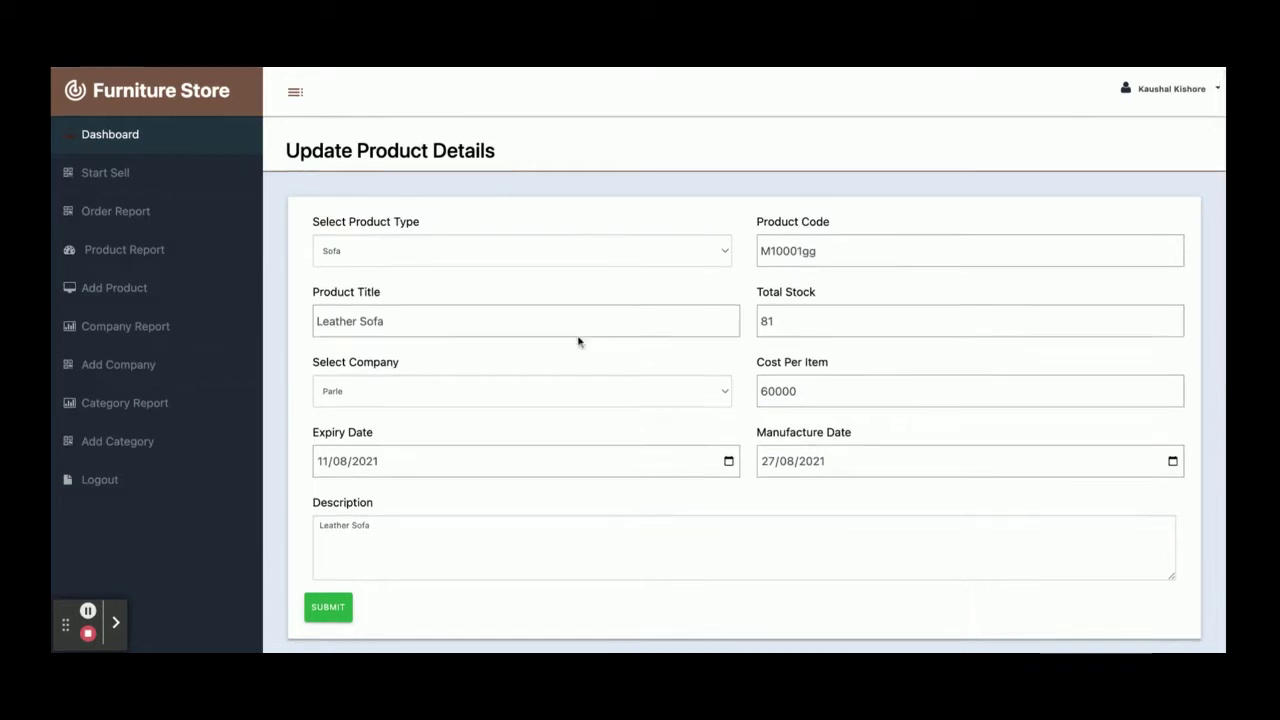
scroll(577, 340, "down", 2)
scroll(530, 330, "up", 1)
scroll(480, 334, "down", 2)
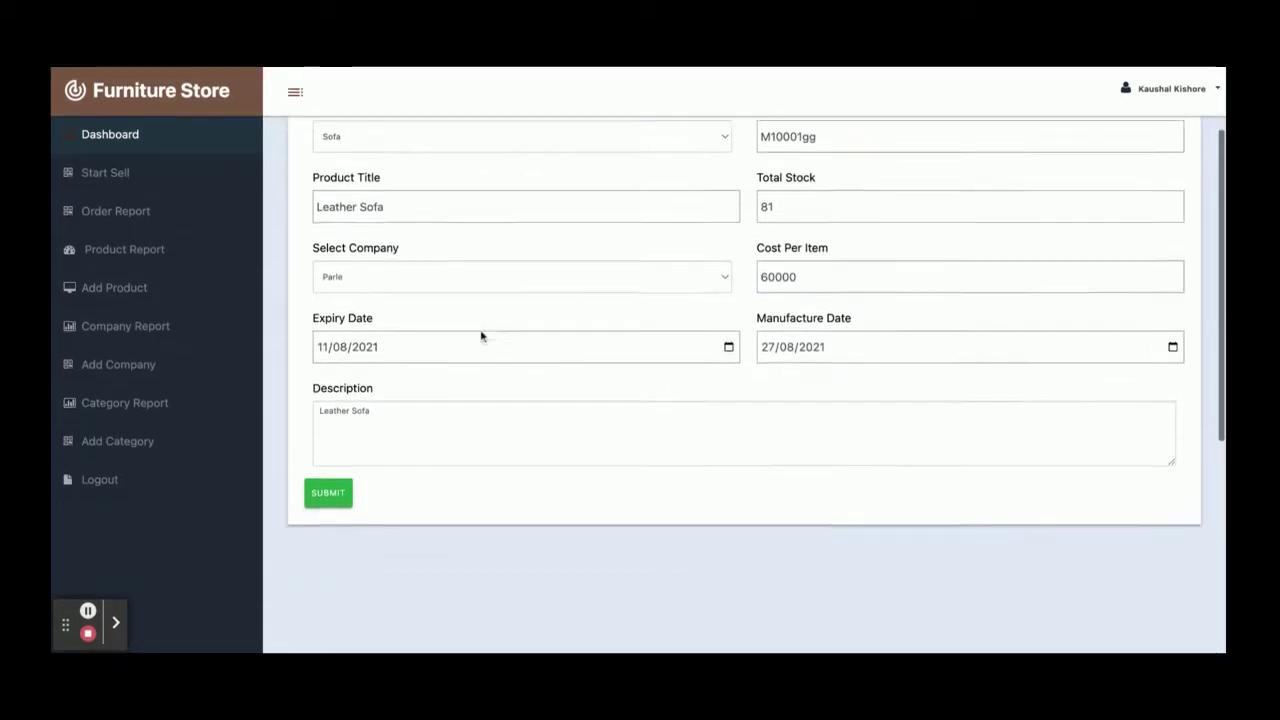
left_click(333, 441)
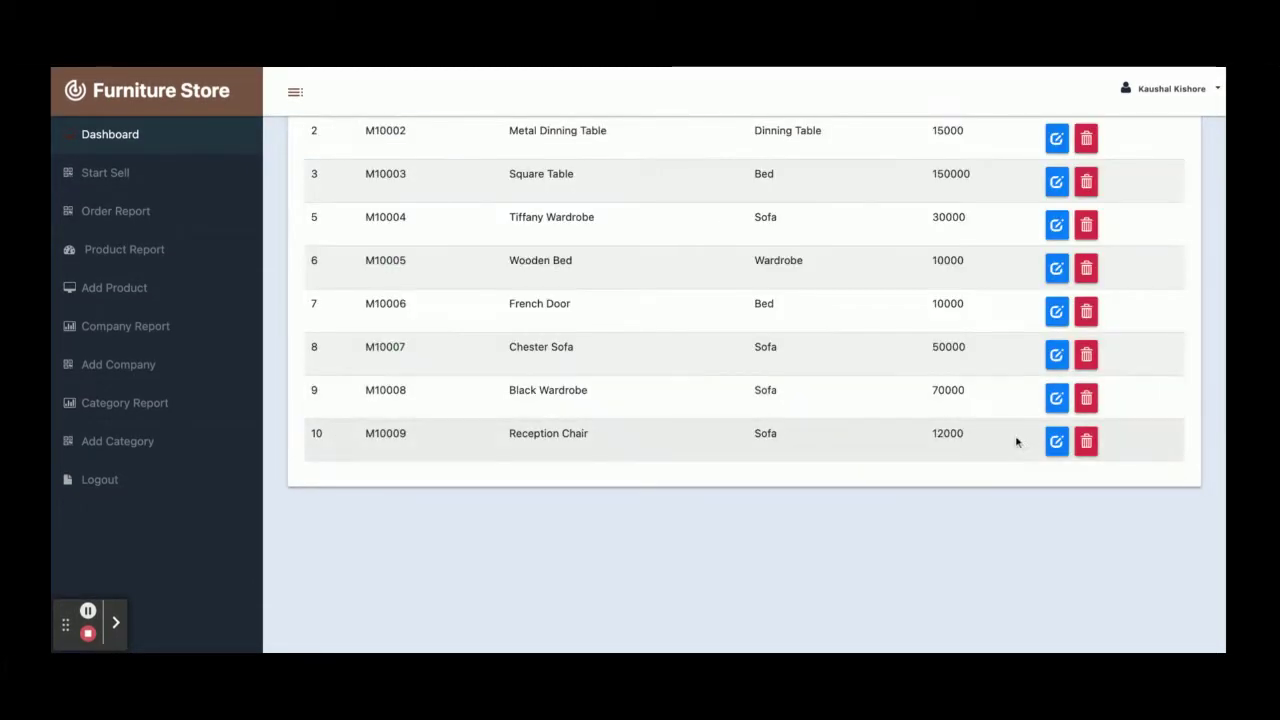
left_click(1086, 442)
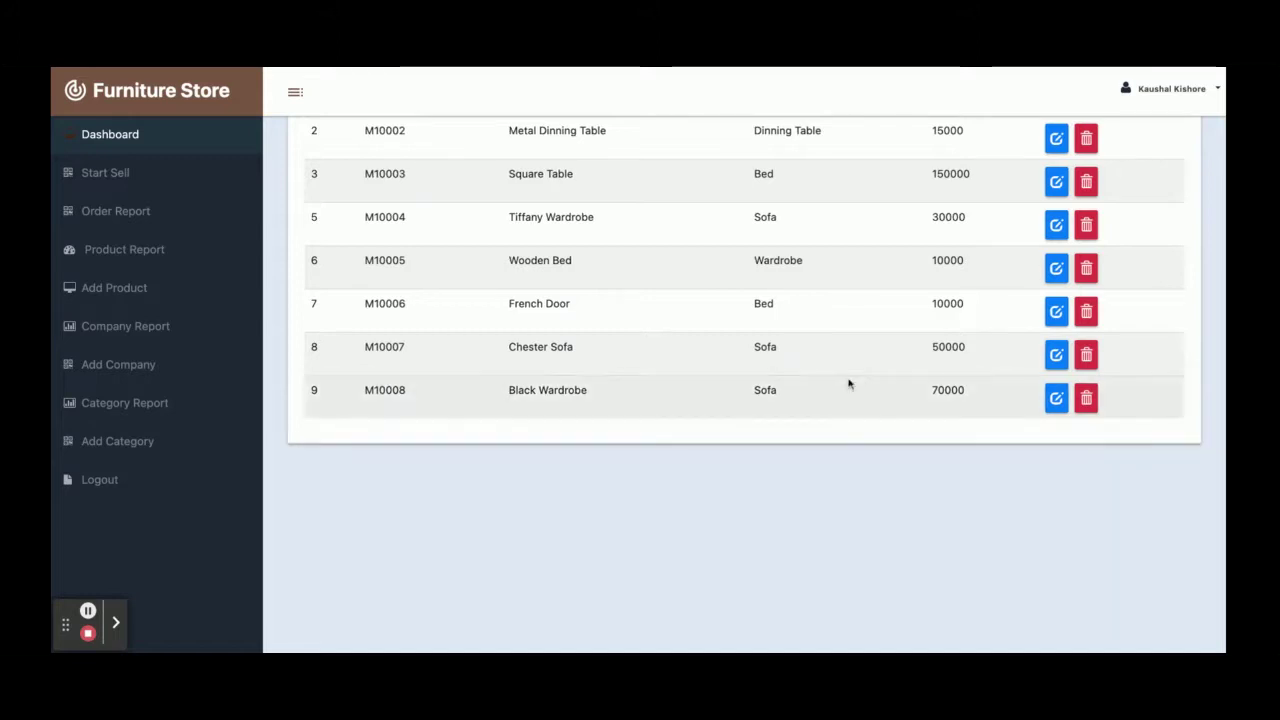
View the All Orders and All Products reports, then the Add Product form
left_click(124, 214)
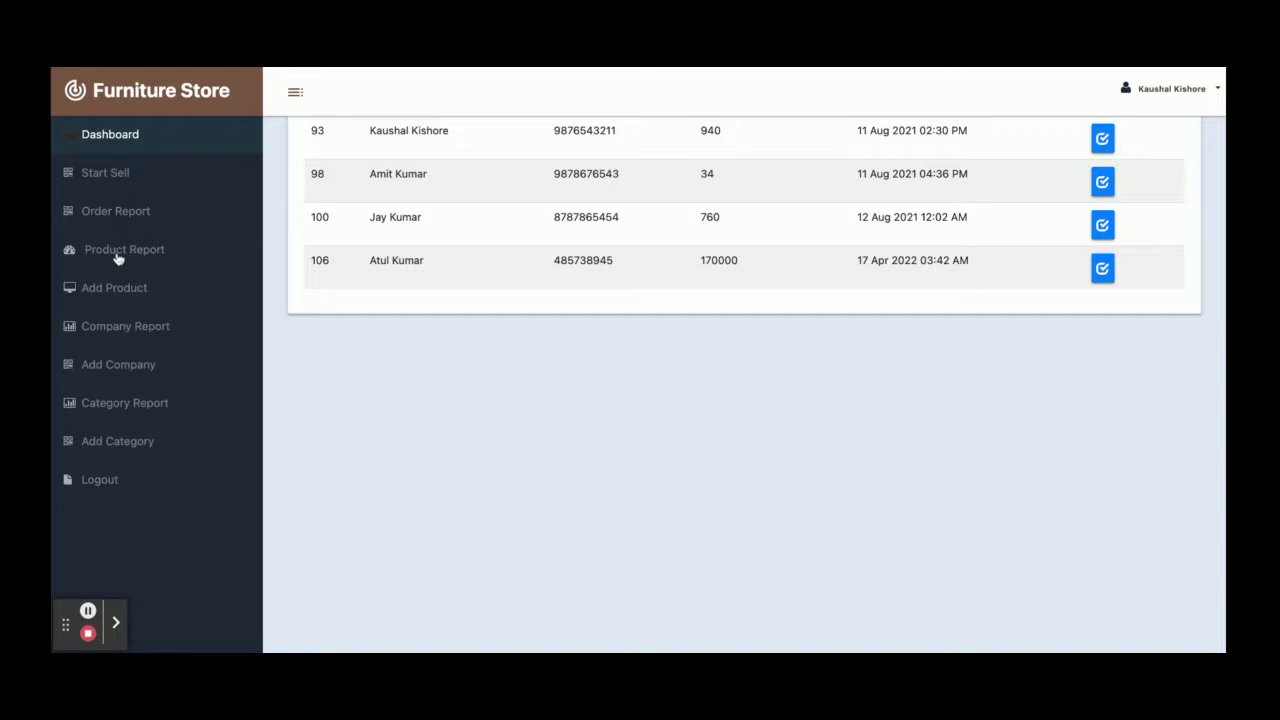
left_click(118, 257)
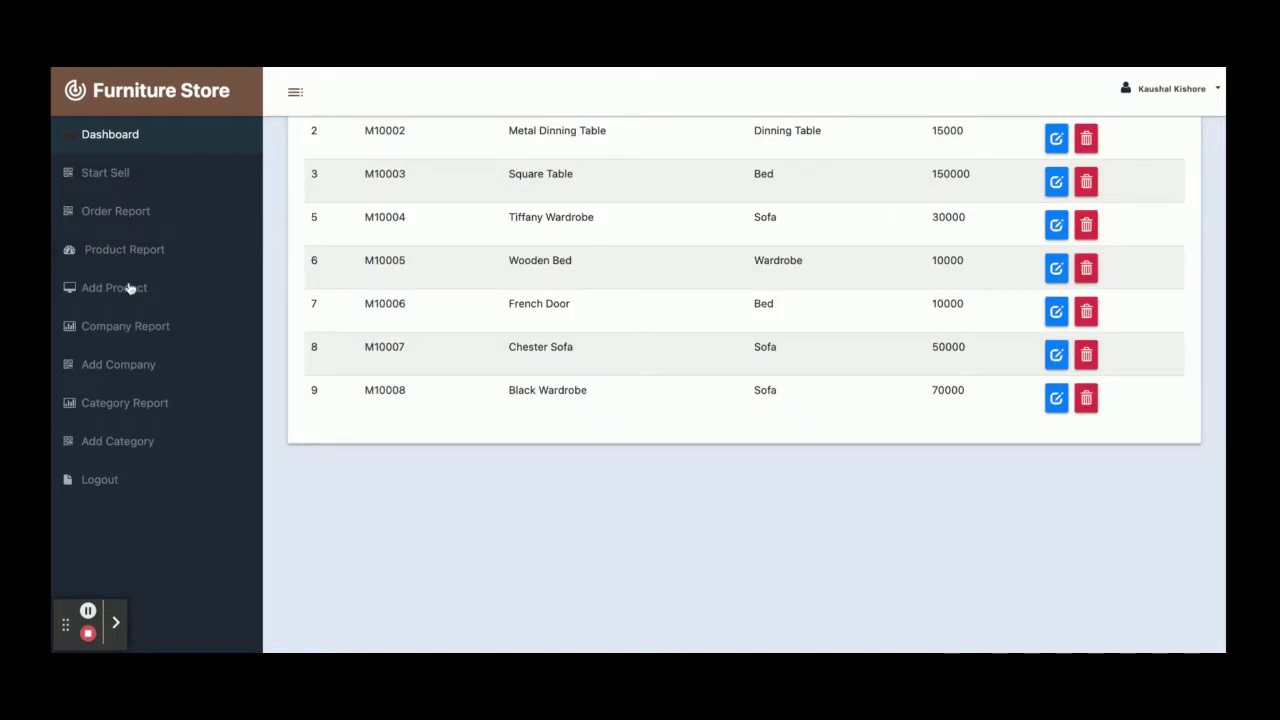
left_click(128, 288)
scroll(545, 290, "up", 3)
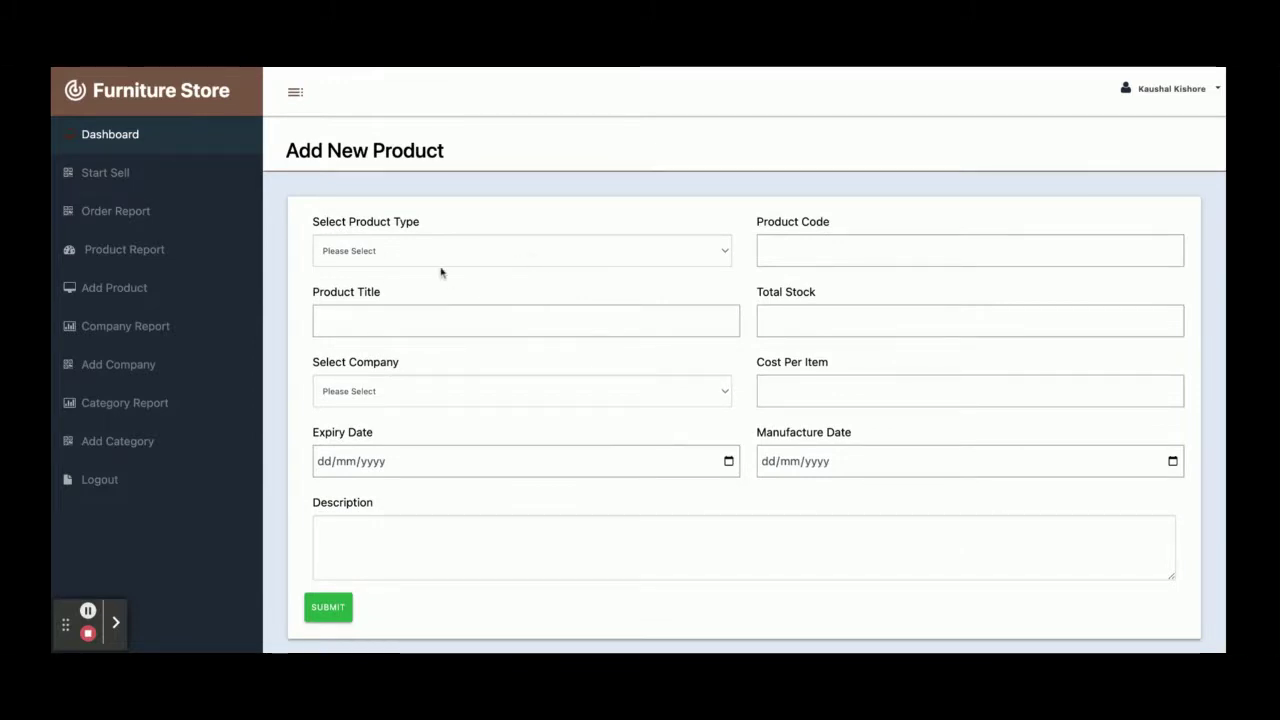
Check the company report, revisit the Add Product company field, then open the category report
left_click(156, 329)
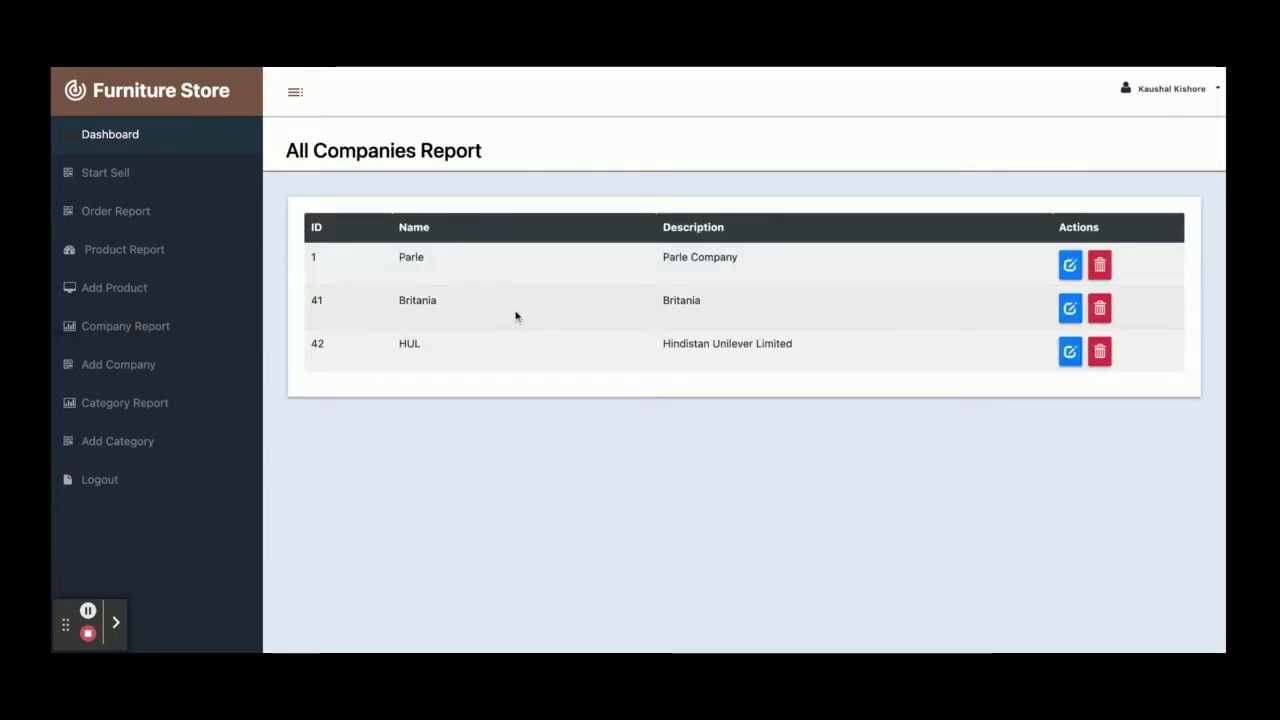
left_click(113, 290)
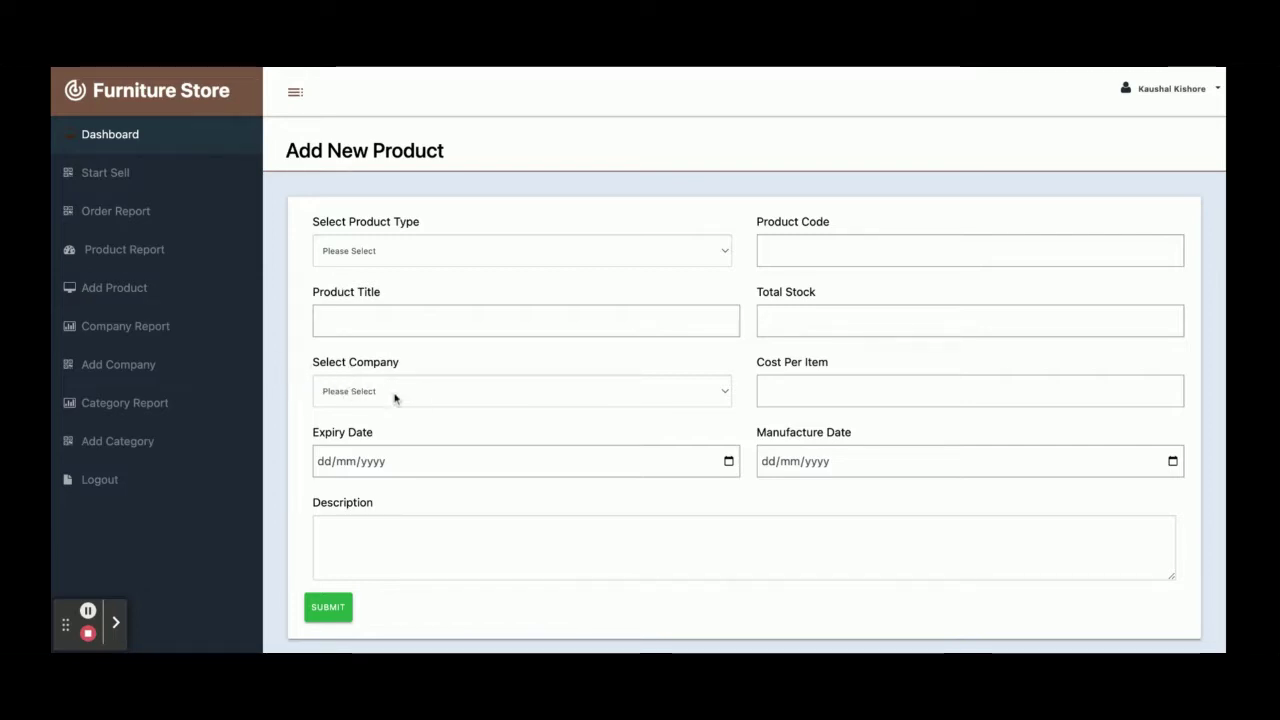
triple_click(364, 367)
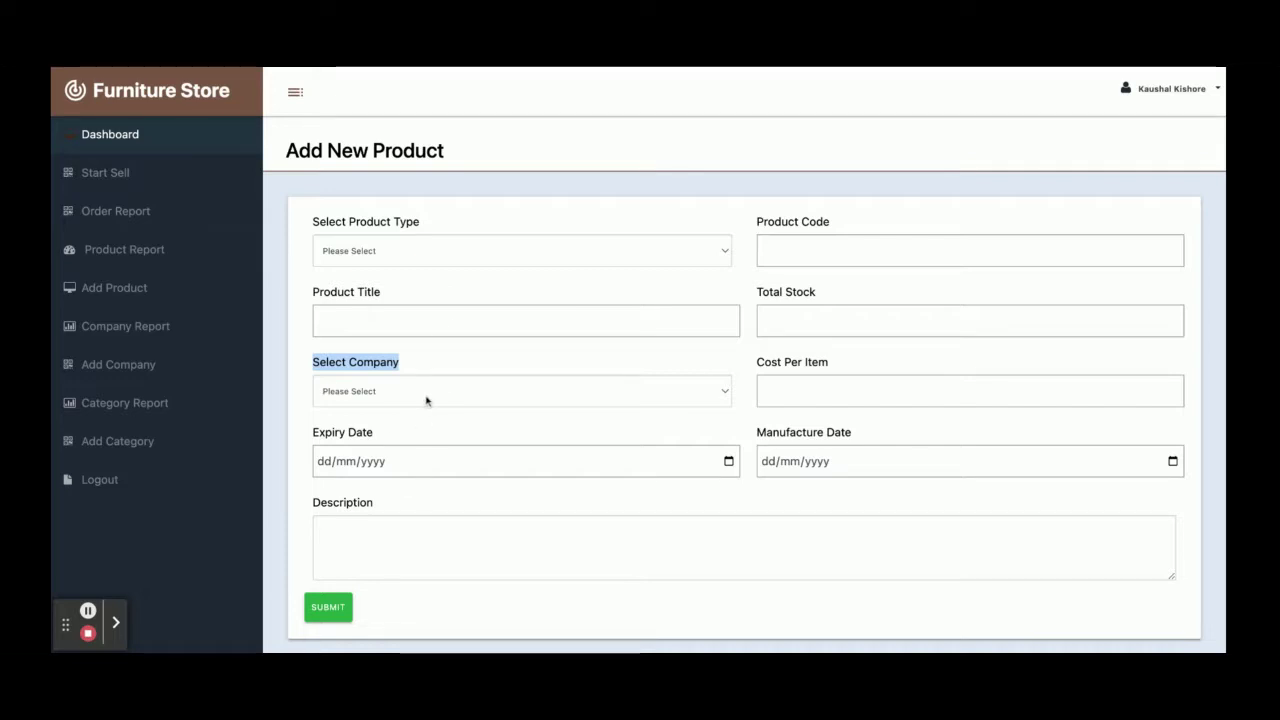
left_click(136, 402)
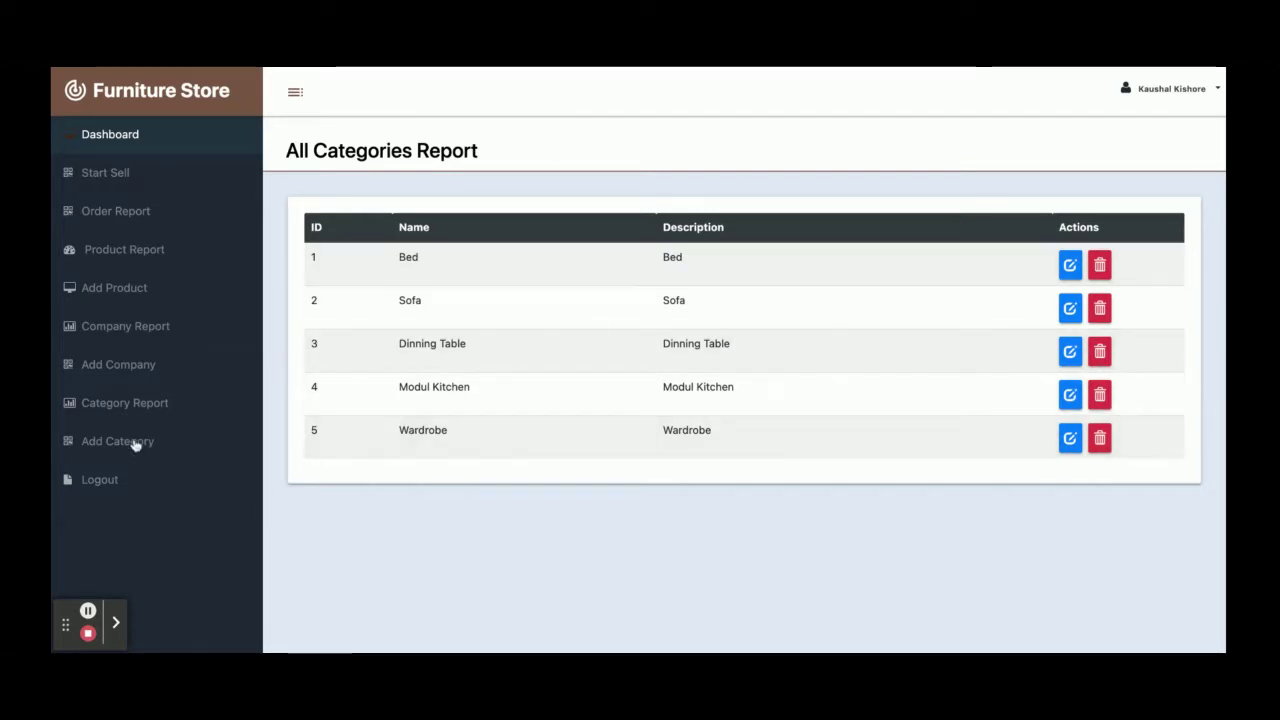
Look at the Add New Category form, then log out to the Administrator Login page
left_click(132, 443)
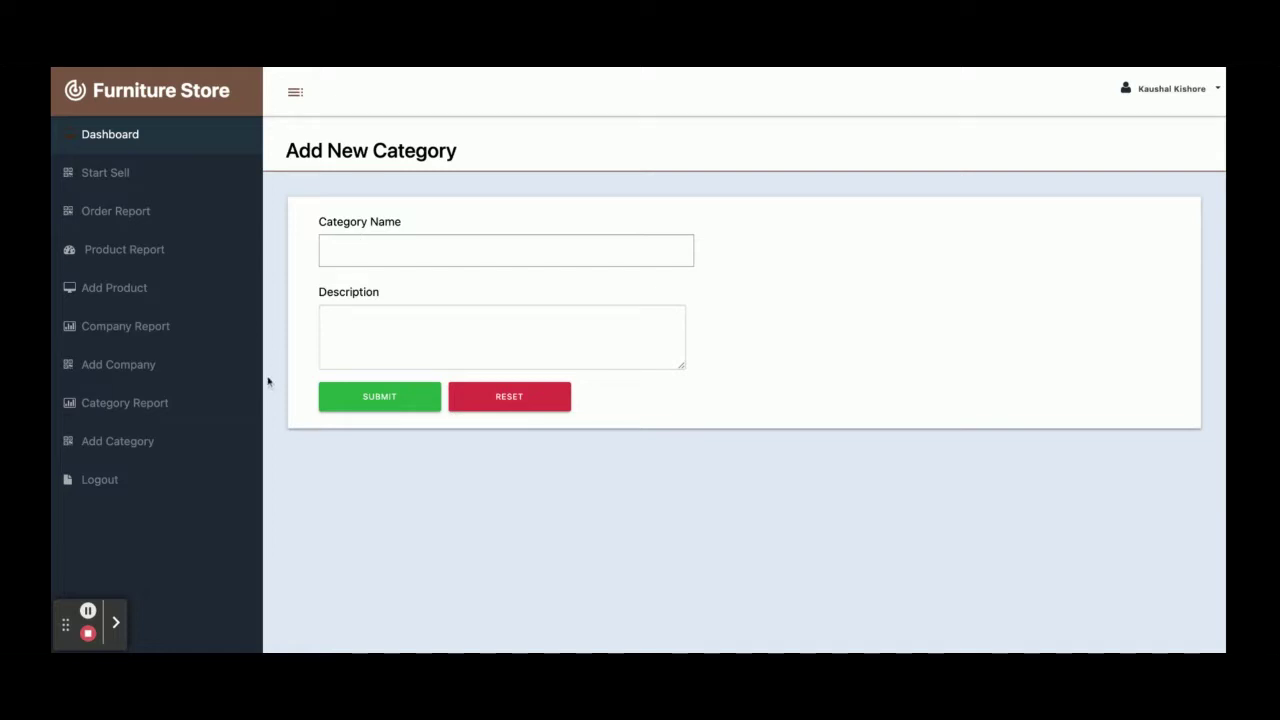
left_click(117, 491)
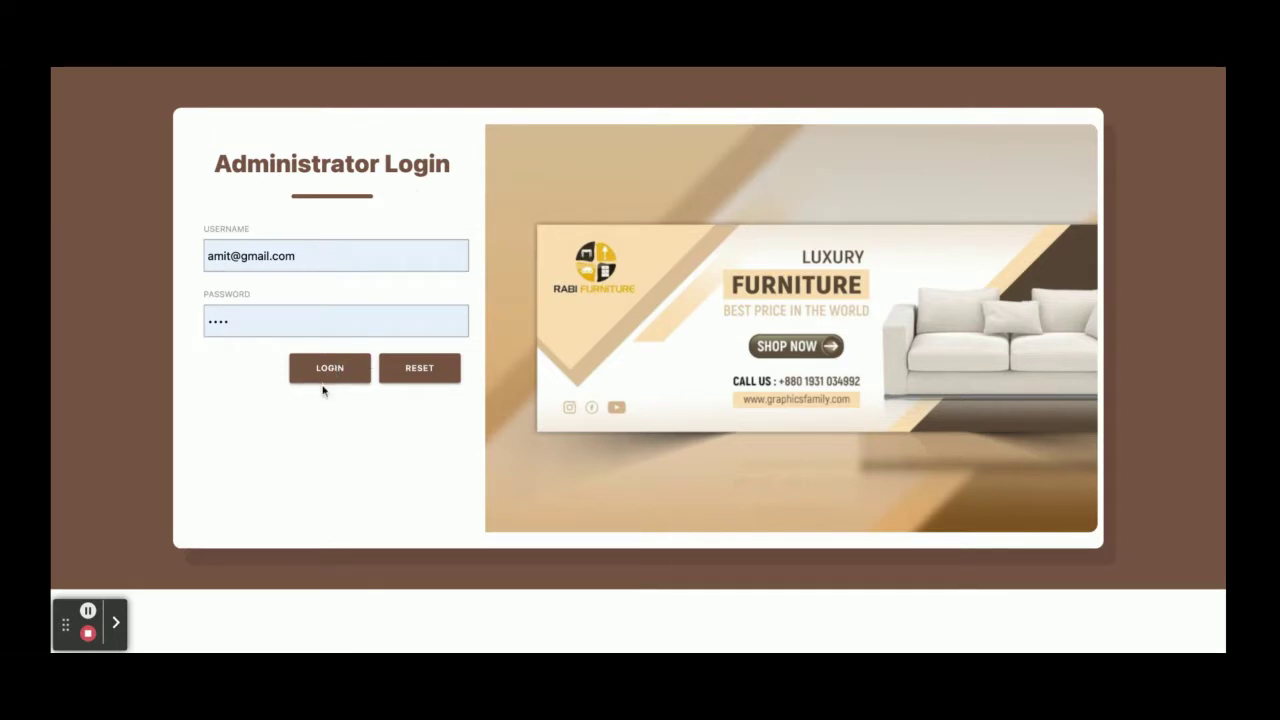
left_click(329, 368)
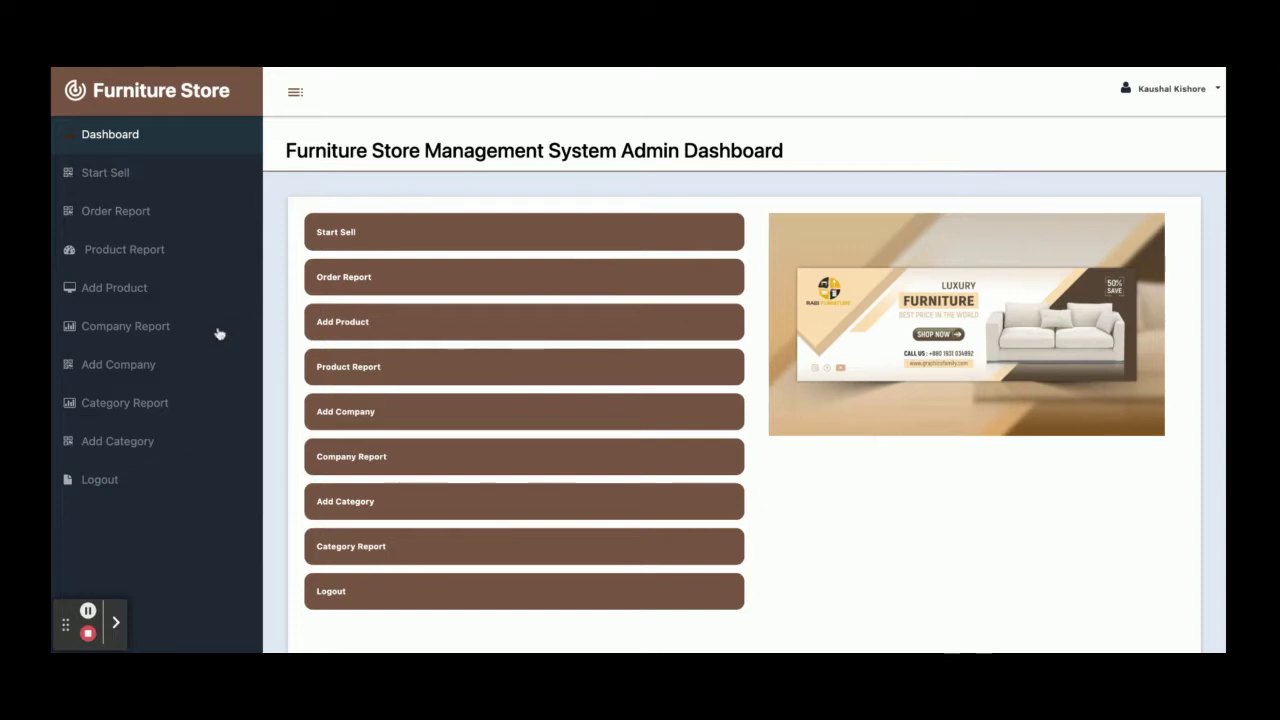
left_click(129, 474)
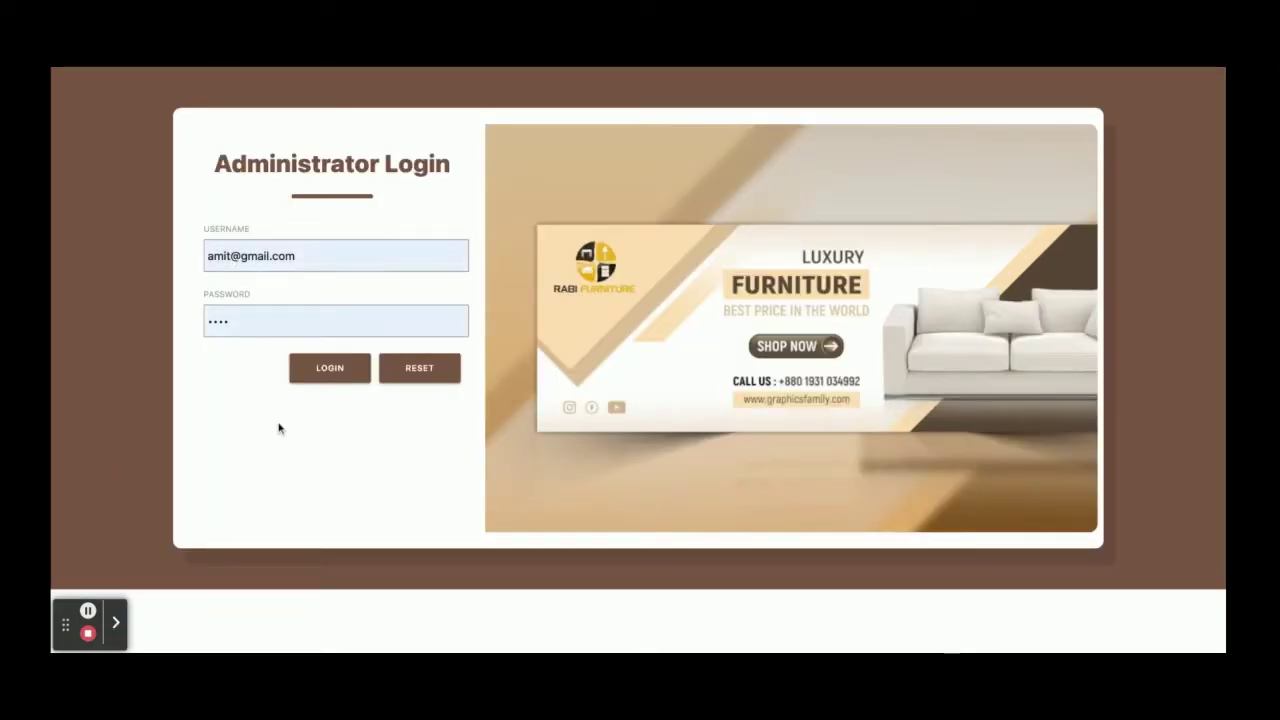